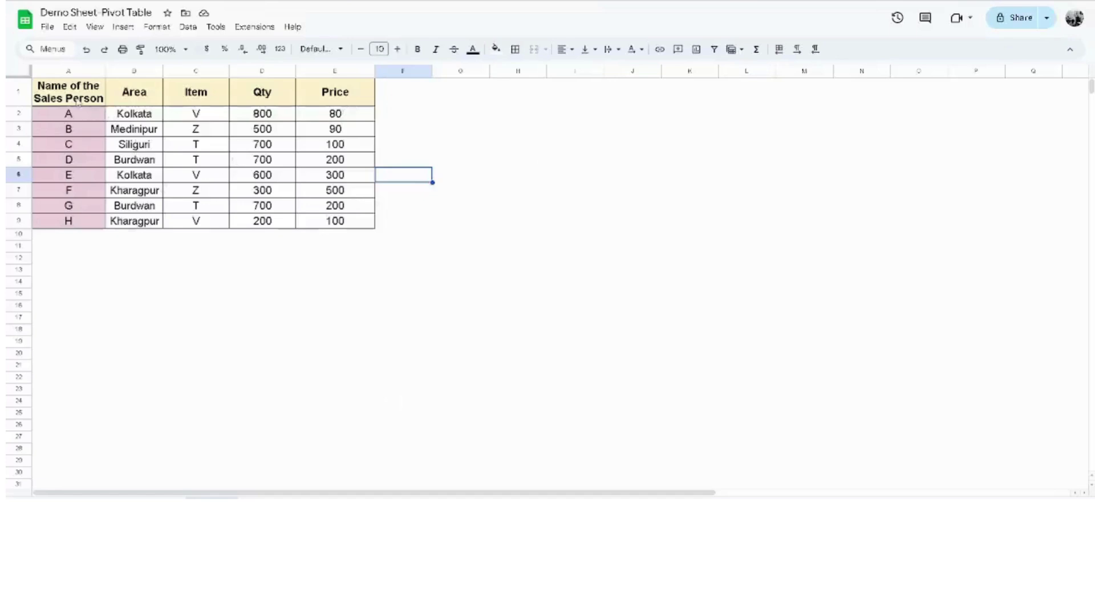
- Create a pivot table on a new sheet from the sales data in A1:E9
{"action": "left_click_drag", "start_coordinate": [78, 101], "coordinate": [338, 227]}
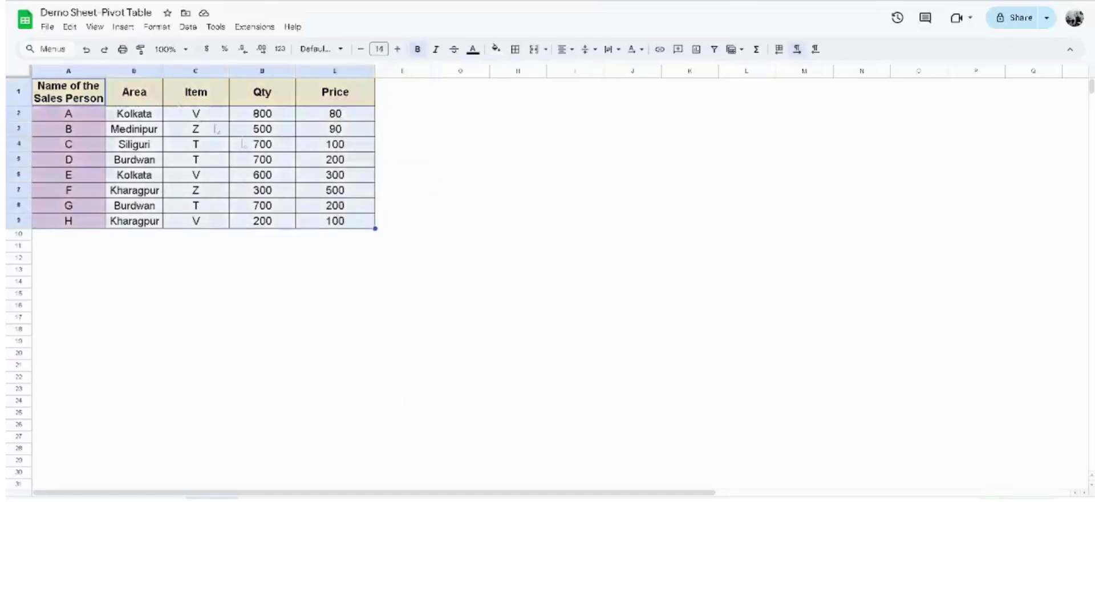
{"action": "left_click", "coordinate": [122, 27]}
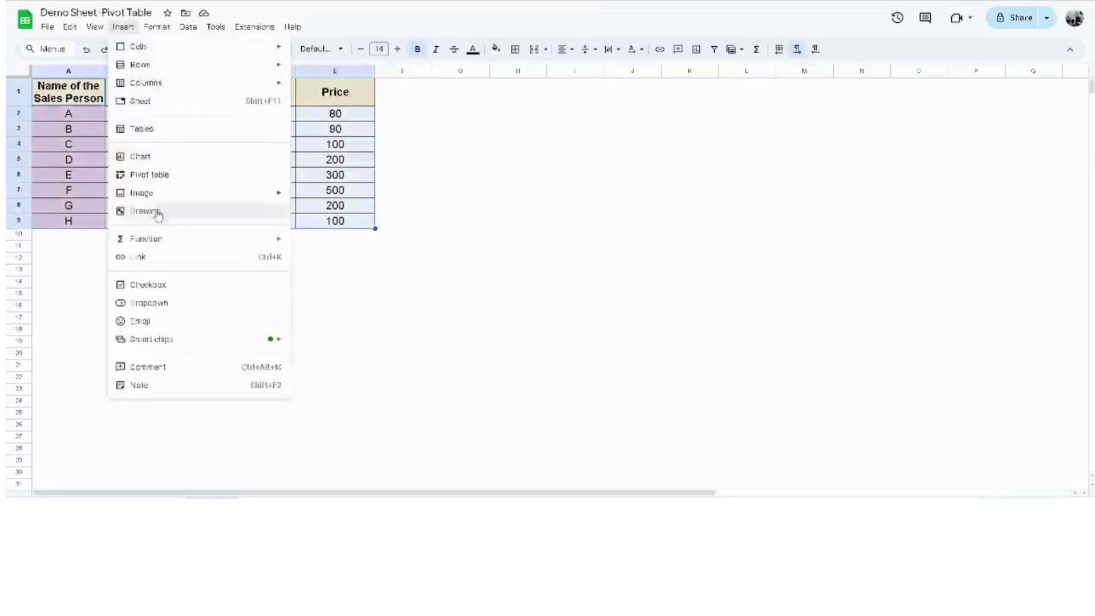
{"action": "left_click", "coordinate": [158, 180]}
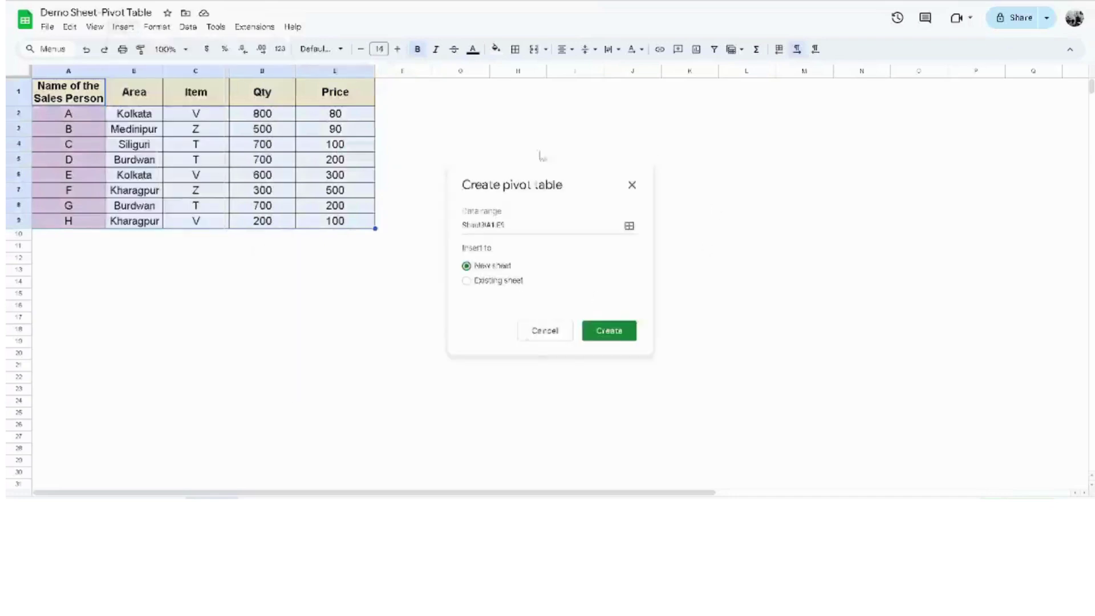
{"action": "left_click", "coordinate": [607, 336]}
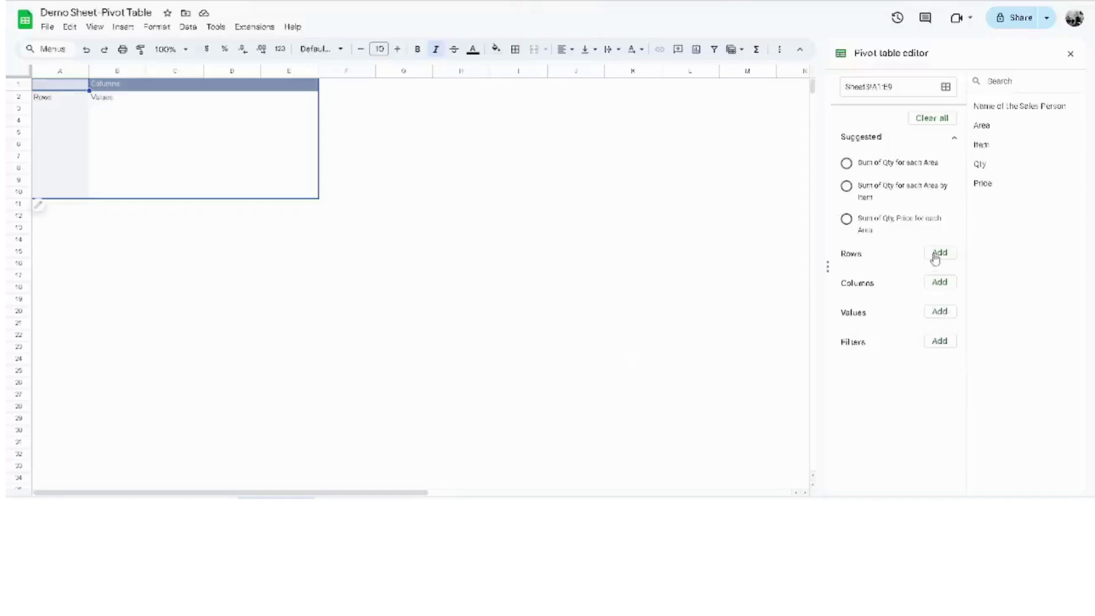
- Set Area as the pivot table rows with totals turned off, and Item as its columns
{"action": "left_click_drag", "start_coordinate": [981, 125], "coordinate": [863, 272]}
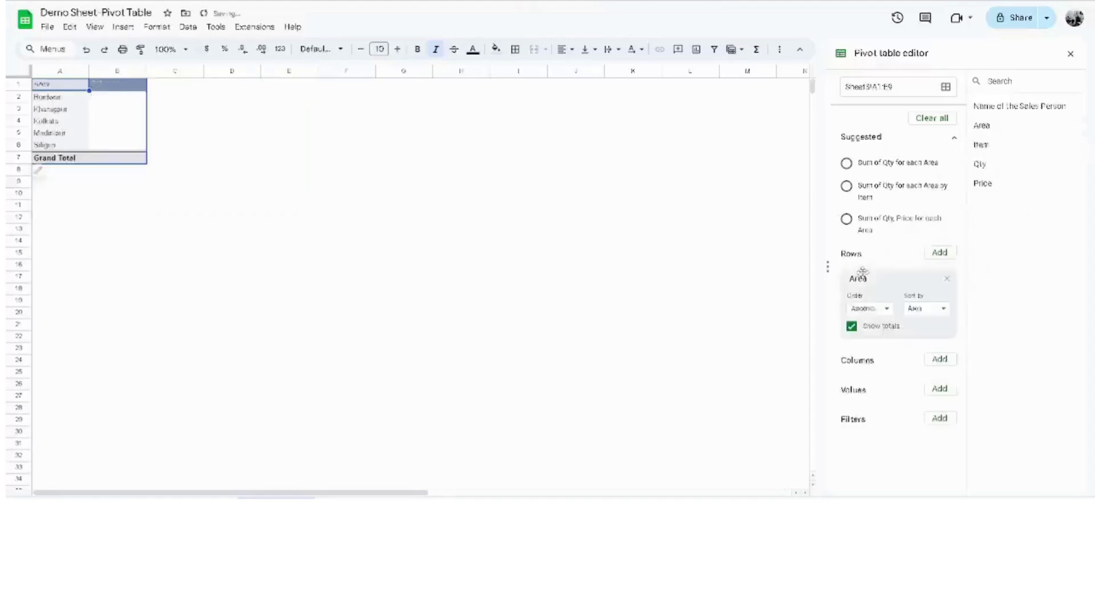
{"action": "left_click", "coordinate": [852, 327]}
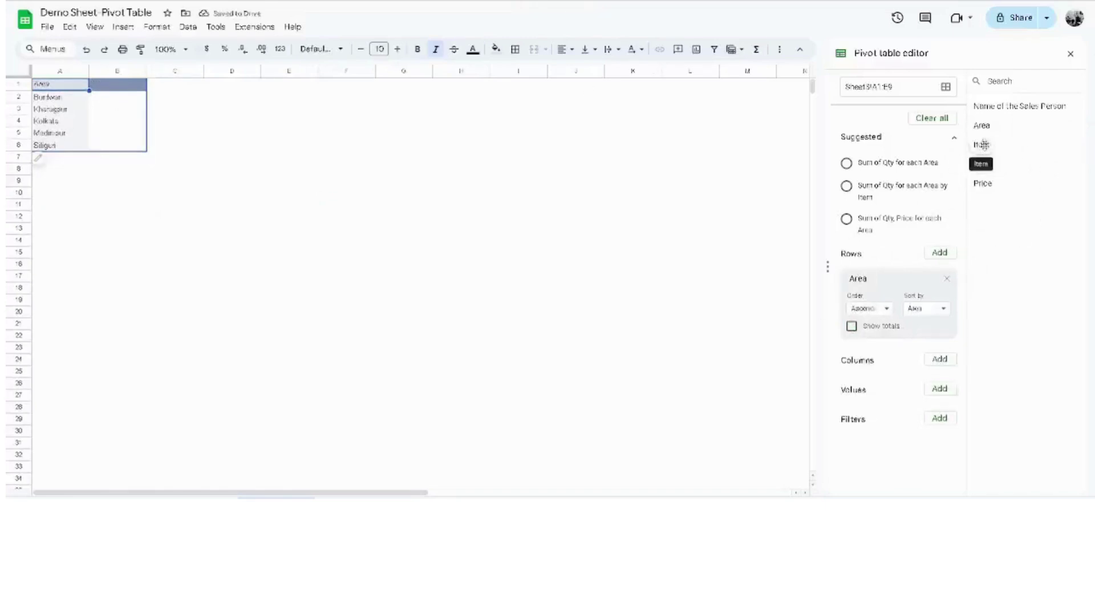
{"action": "left_click_drag", "start_coordinate": [982, 144], "coordinate": [867, 377]}
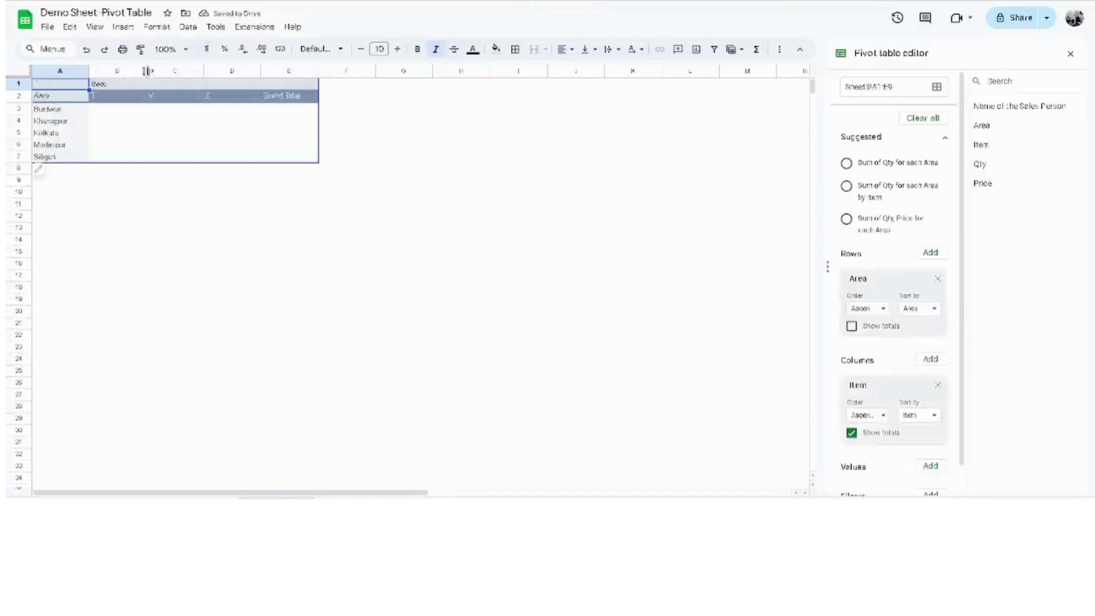
- Widen column B slightly and add Qty and Price as values of the pivot table
{"action": "left_click_drag", "start_coordinate": [147, 70], "coordinate": [160, 71]}
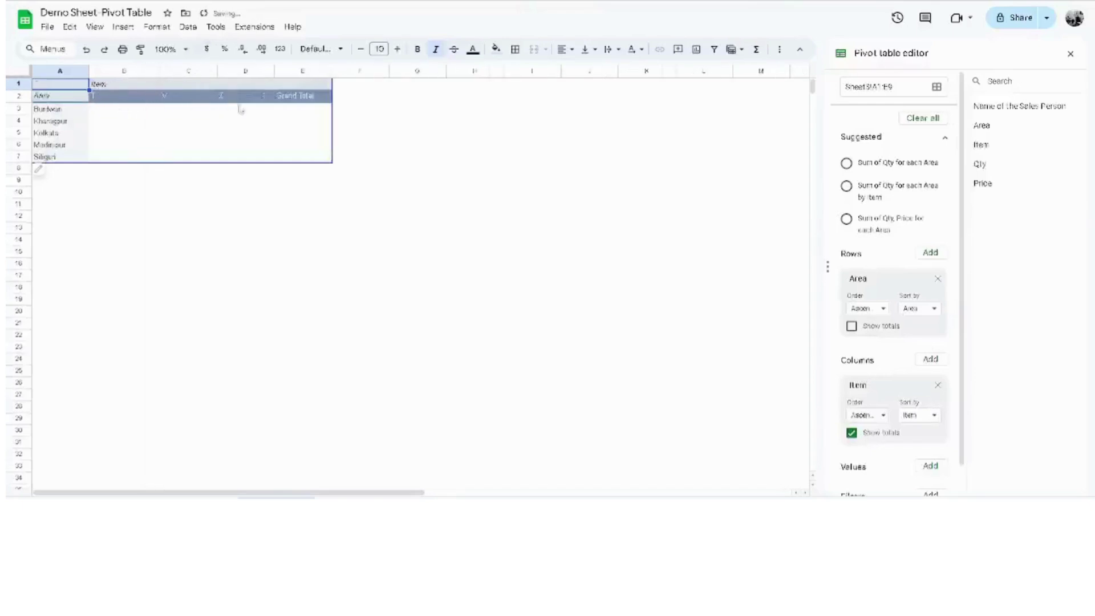
{"action": "scroll", "coordinate": [915, 237], "scroll_direction": "down", "scroll_amount": 1}
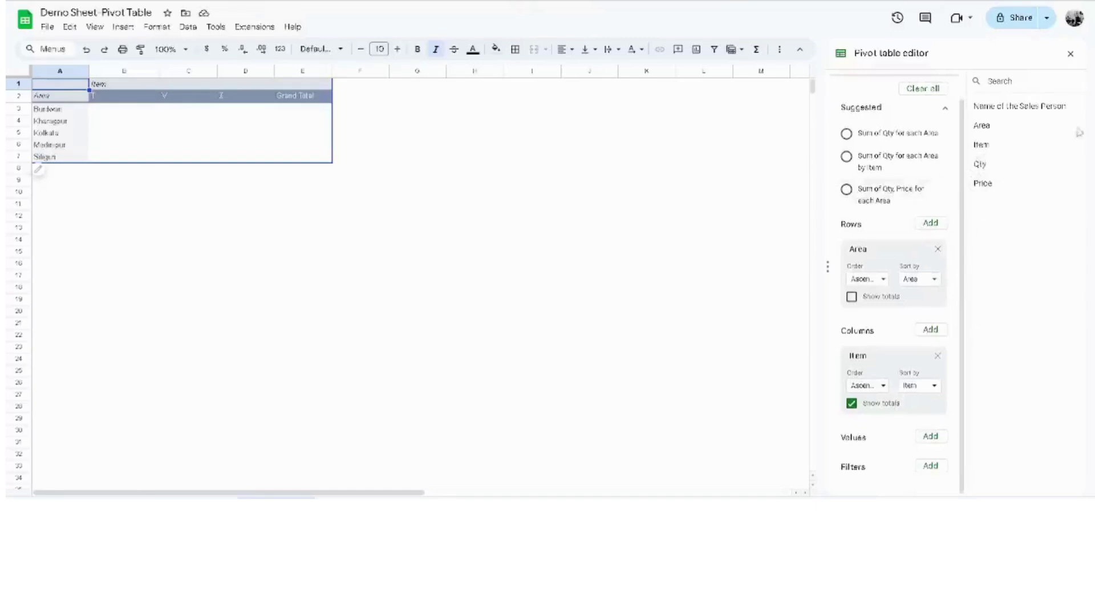
{"action": "left_click_drag", "start_coordinate": [979, 165], "coordinate": [856, 454]}
{"action": "scroll", "coordinate": [912, 335], "scroll_direction": "down", "scroll_amount": 1}
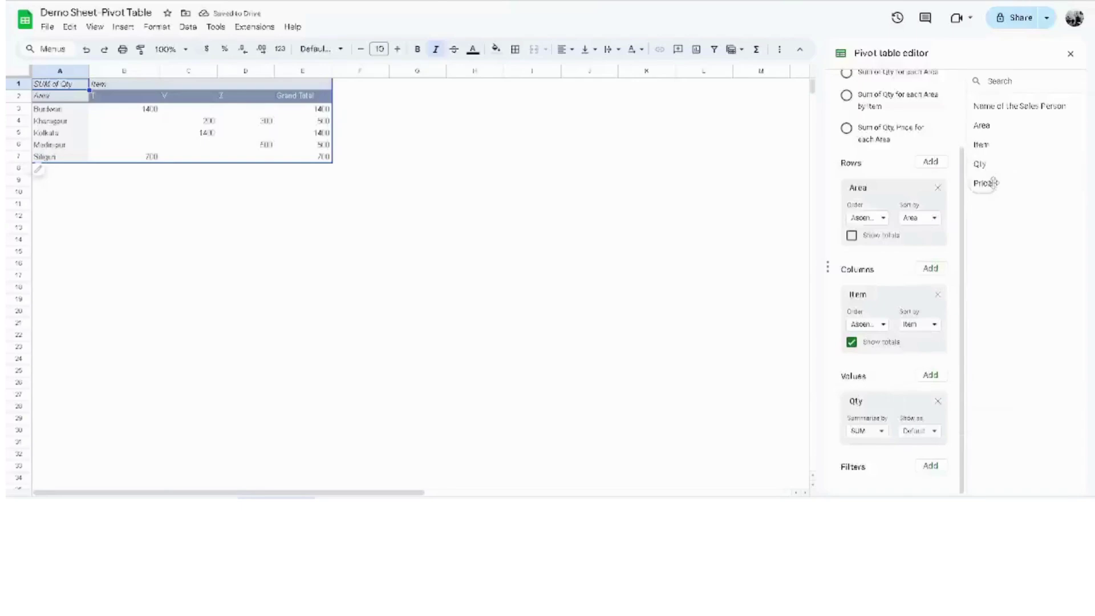
{"action": "left_click_drag", "start_coordinate": [993, 183], "coordinate": [869, 457]}
{"action": "scroll", "coordinate": [927, 349], "scroll_direction": "down", "scroll_amount": 1}
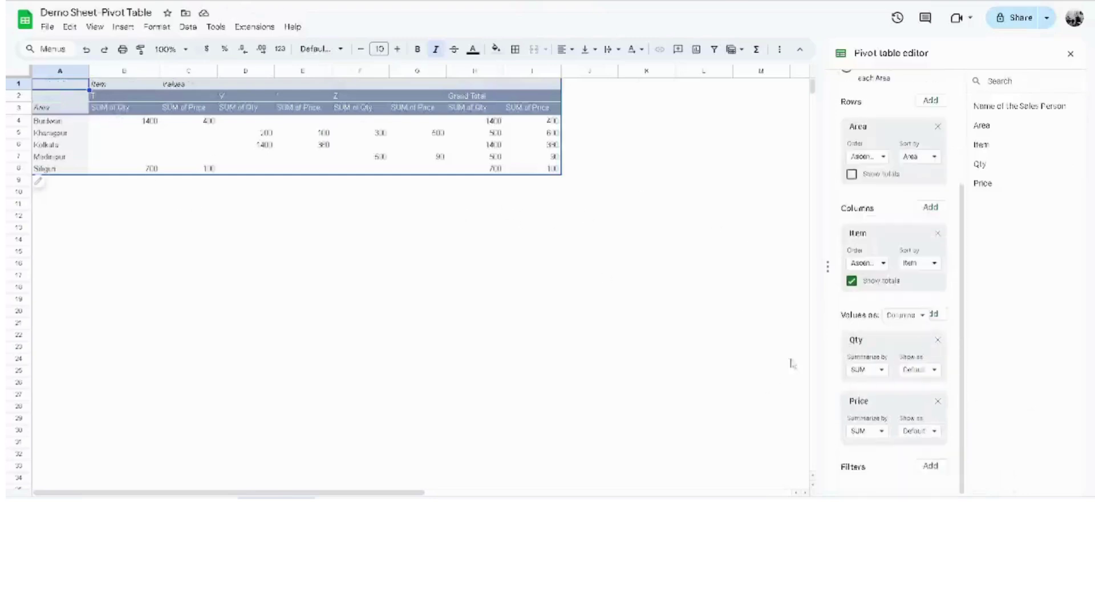
- Rename the "SUM of Qty" header in B3 to "Qty"
{"action": "double_click", "coordinate": [117, 111]}
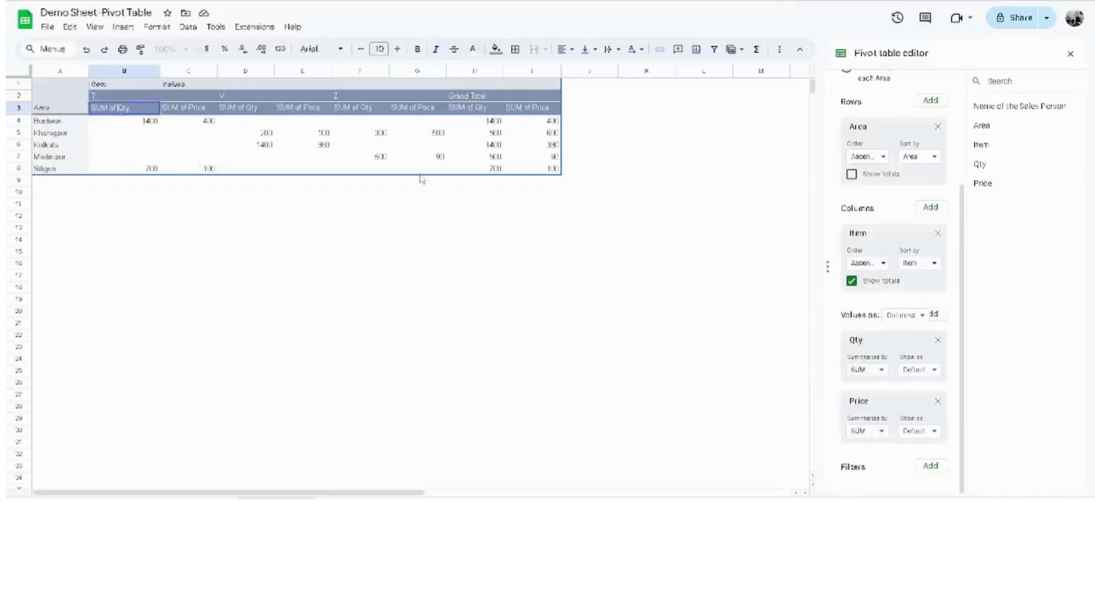
{"action": "key", "text": "BackSpace"}
{"action": "key", "text": "BackSpace"}
{"action": "key", "text": "BackSpace"}
{"action": "key", "text": "BackSpace"}
{"action": "key", "text": "Tab"}
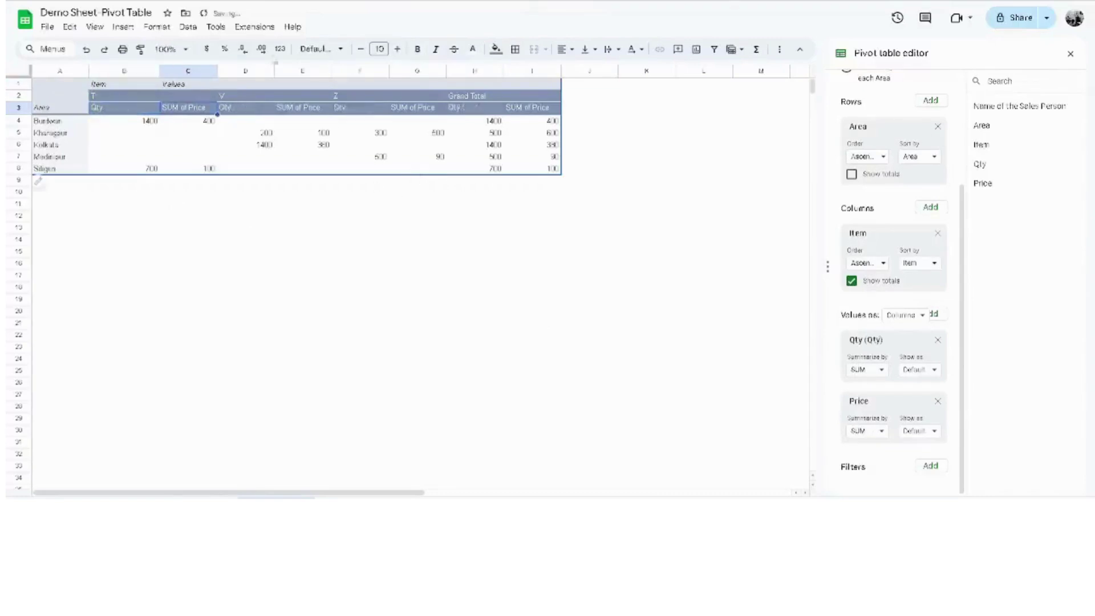
- Rename the "SUM of Price" header in C3 to "Price"
{"action": "double_click", "coordinate": [192, 110]}
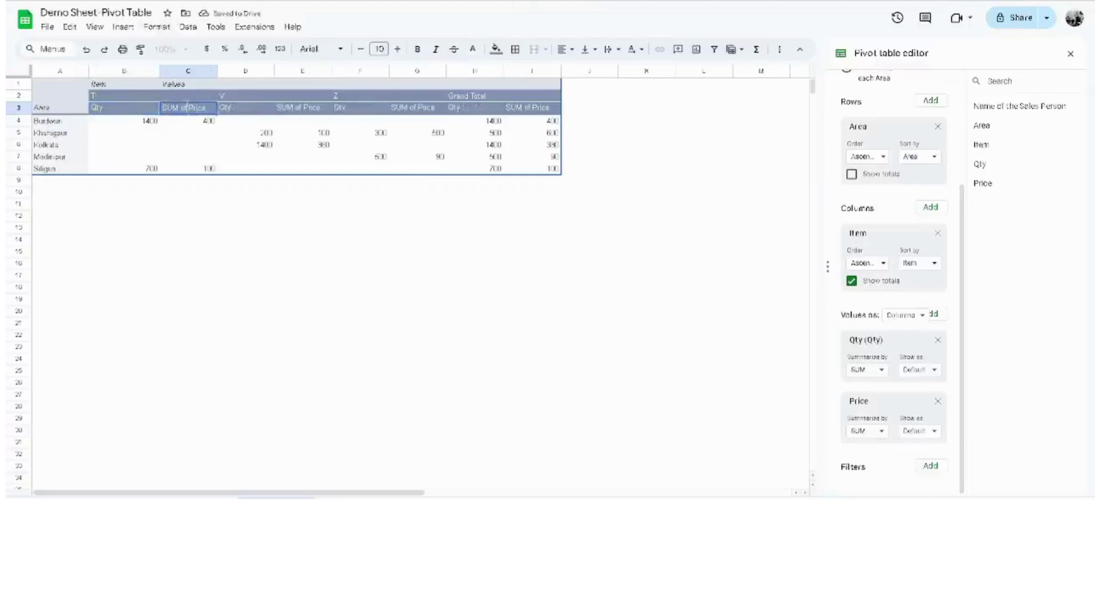
{"action": "key", "text": "BackSpace"}
{"action": "key", "text": "BackSpace"}
{"action": "key", "text": "BackSpace"}
{"action": "key", "text": "BackSpace"}
{"action": "key", "text": "BackSpace"}
{"action": "key", "text": "BackSpace"}
{"action": "key", "text": "BackSpace"}
{"action": "key", "text": "Return"}
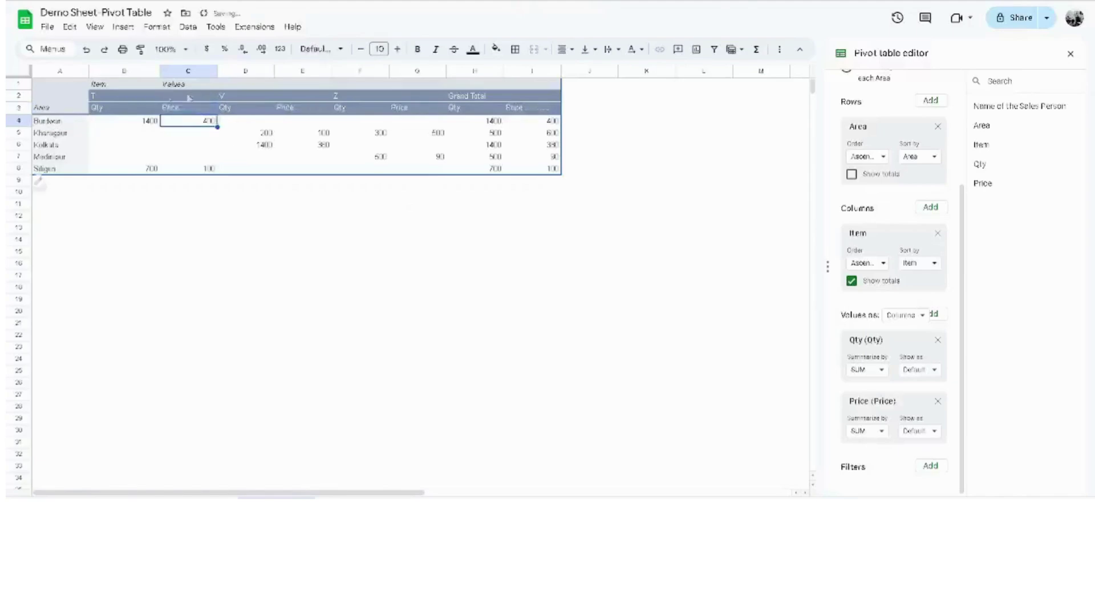
- Center-align the pivot table headers and values in B2:I8
{"action": "left_click_drag", "start_coordinate": [108, 96], "coordinate": [534, 170]}
{"action": "left_click", "coordinate": [564, 50]}
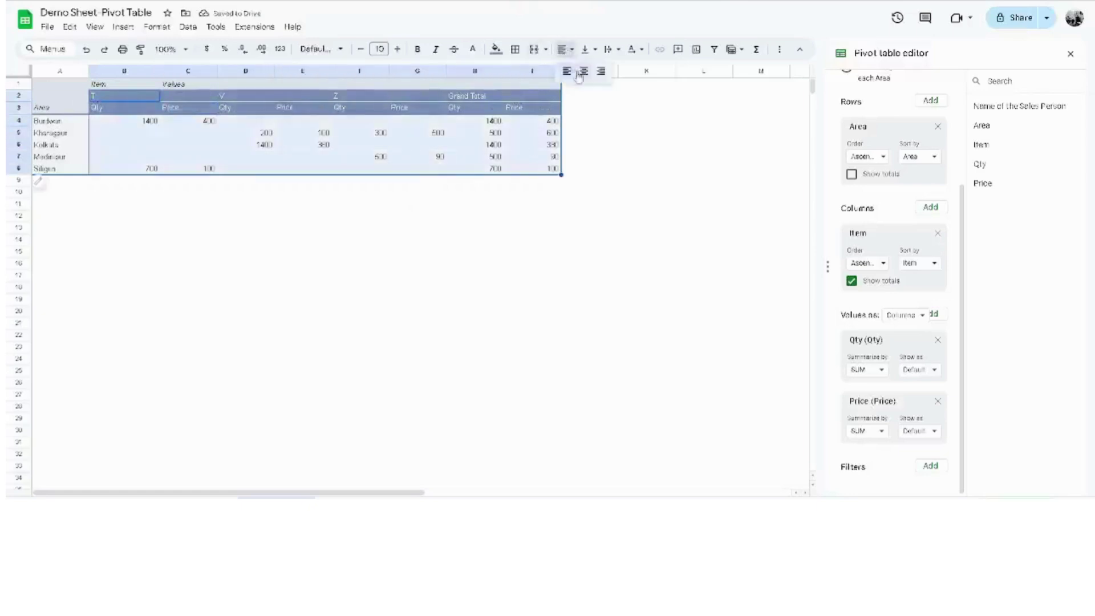
{"action": "left_click", "coordinate": [585, 72]}
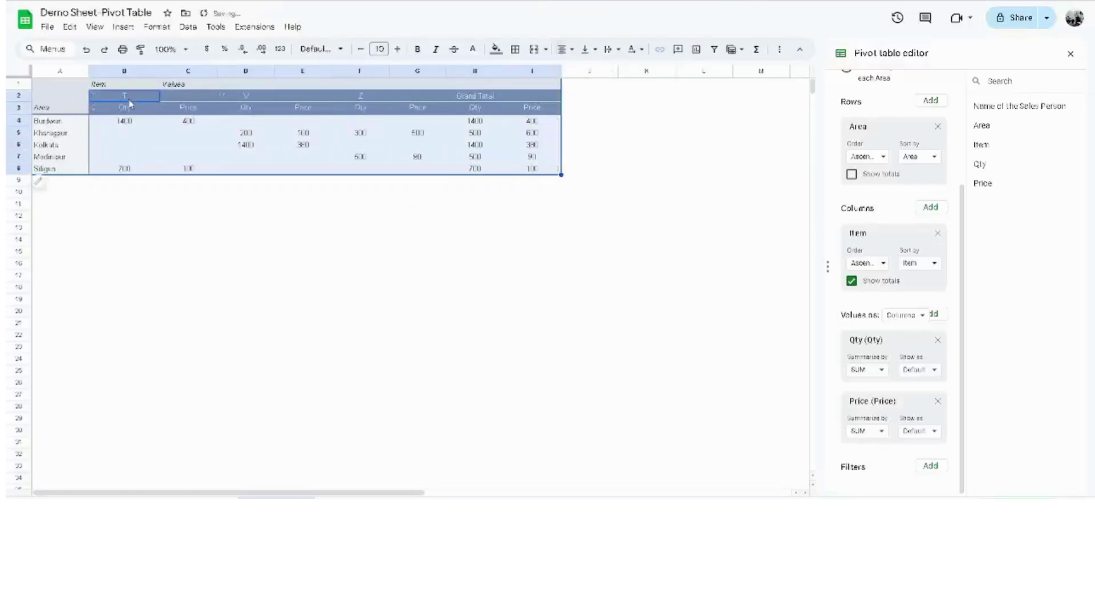
- Make the item and Grand Total headers in row 2 of the pivot table bold
{"action": "left_click_drag", "start_coordinate": [130, 97], "coordinate": [533, 106]}
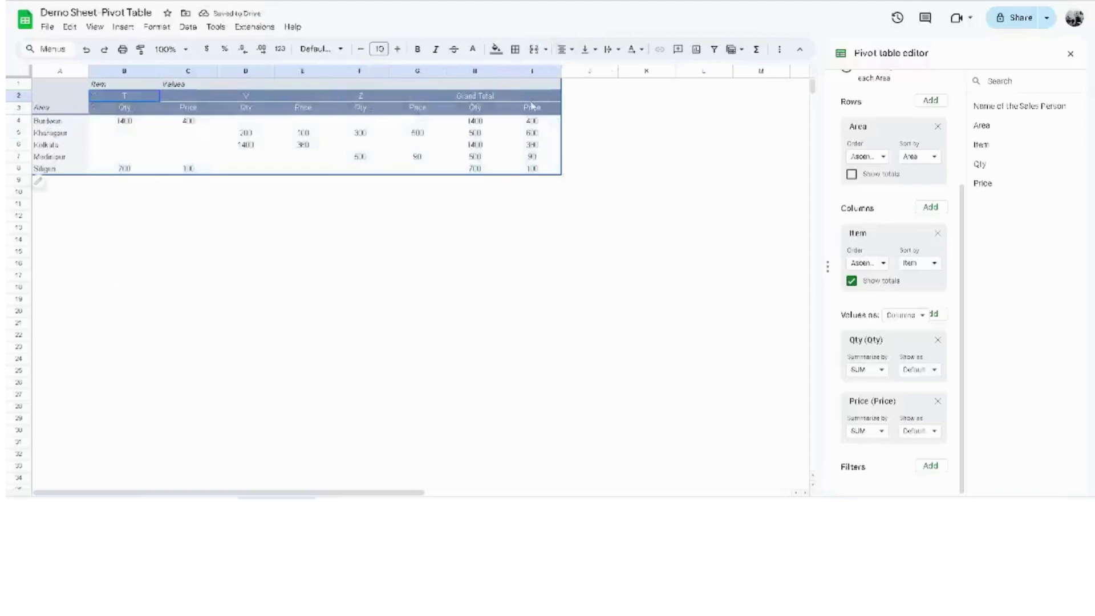
{"action": "left_click", "coordinate": [418, 49]}
{"action": "left_click", "coordinate": [417, 276]}
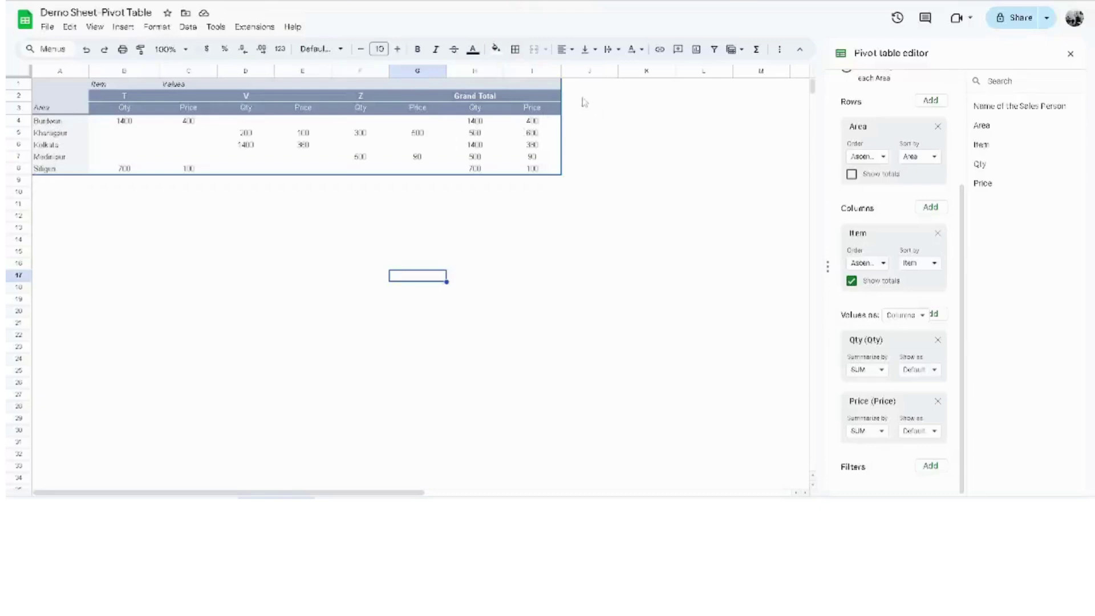
{"action": "left_click_drag", "start_coordinate": [605, 87], "coordinate": [595, 172]}
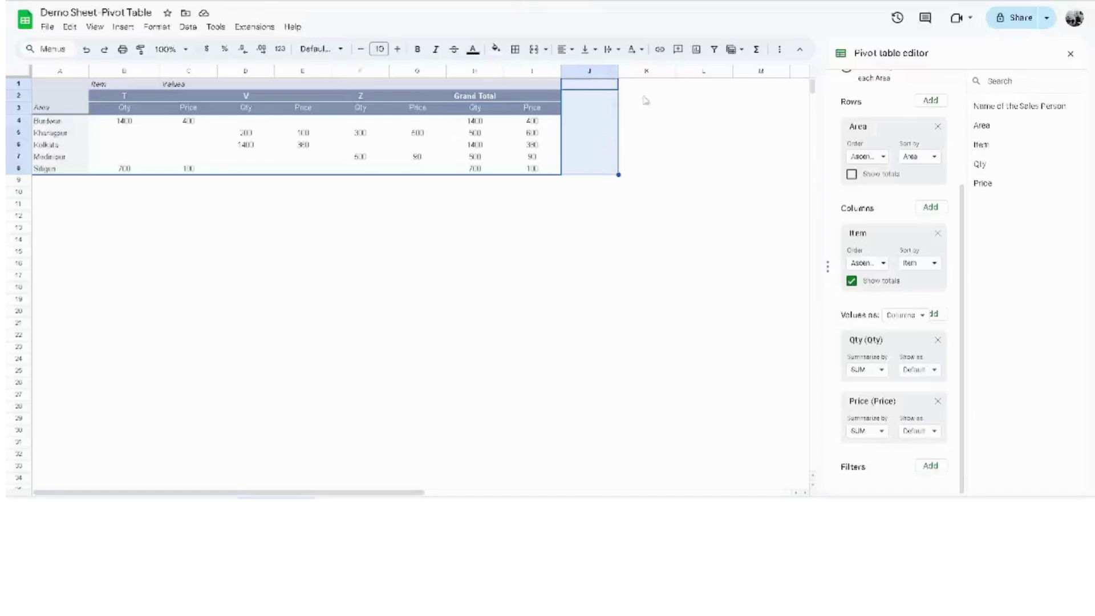
{"action": "left_click", "coordinate": [650, 147]}
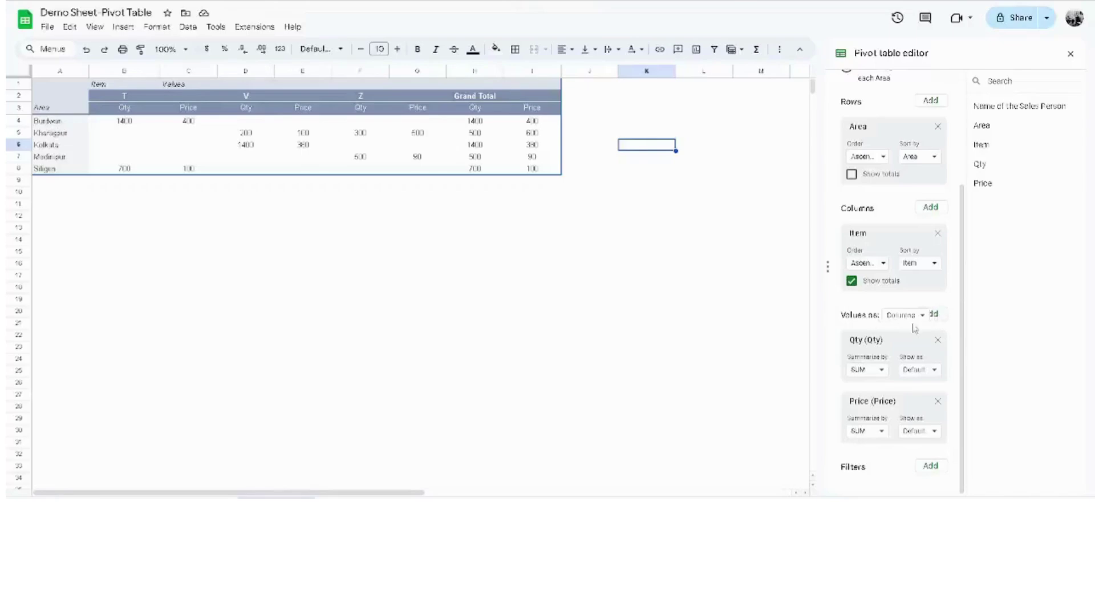
- Add a calculated field to the pivot table values and commit its formula with only an equals sign
{"action": "left_click", "coordinate": [937, 320]}
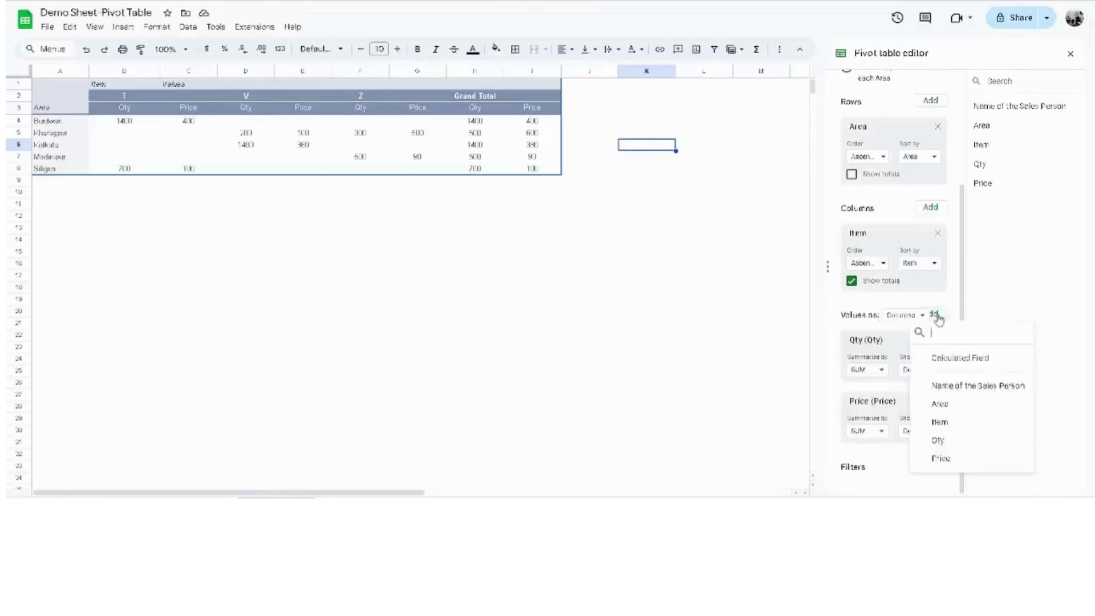
{"action": "left_click", "coordinate": [958, 359]}
{"action": "scroll", "coordinate": [929, 342], "scroll_direction": "down", "scroll_amount": 1}
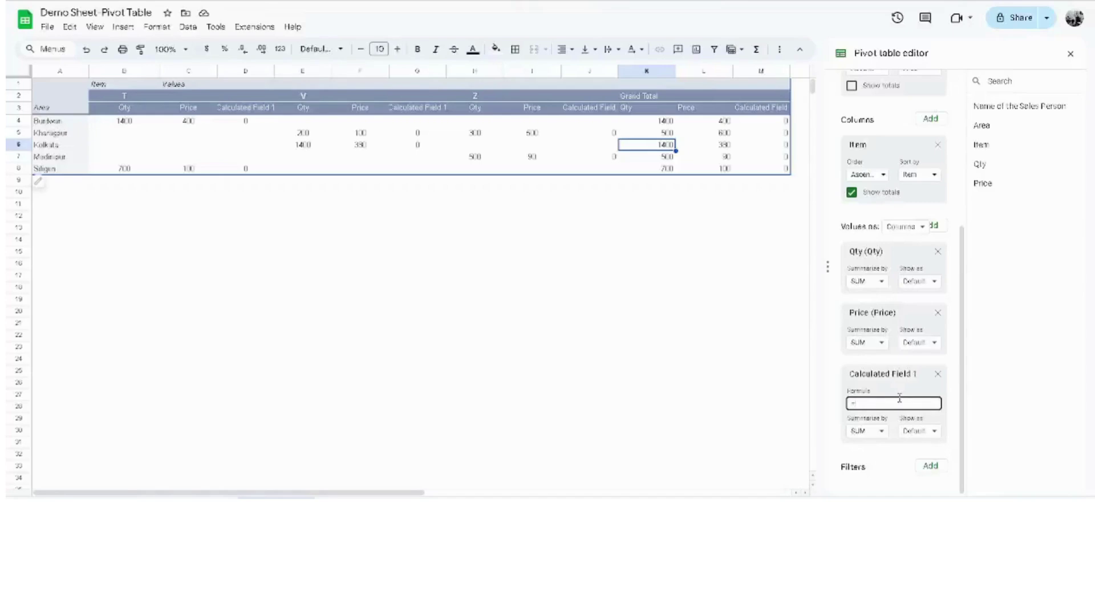
{"action": "key", "text": "Return"}
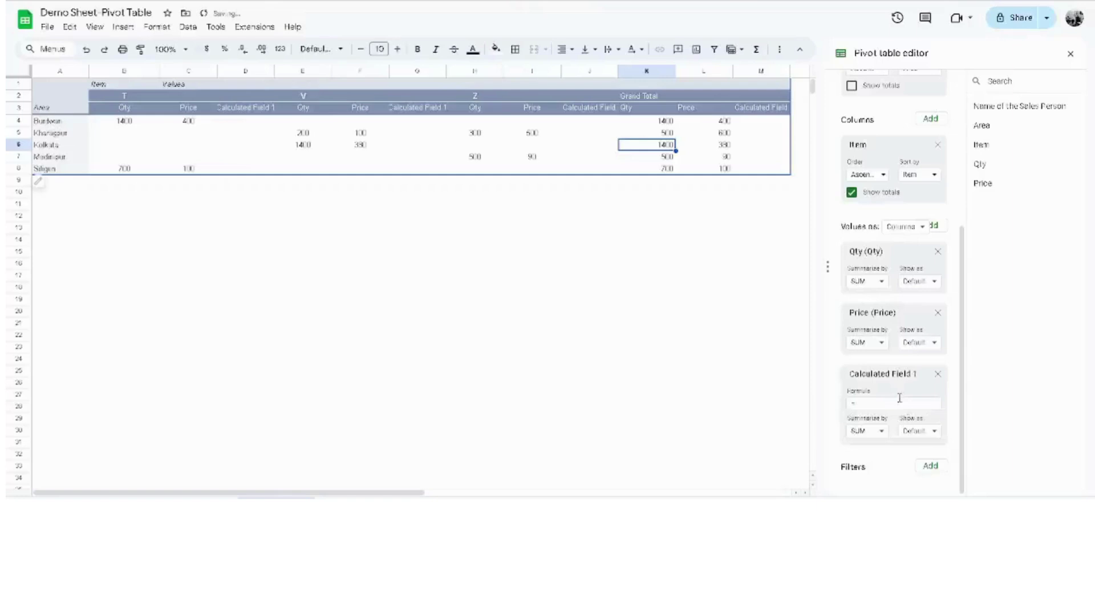
- Enter =(Qty as the first part of the calculated field's formula, taking the name from the Qty header
{"action": "left_click", "coordinate": [872, 405]}
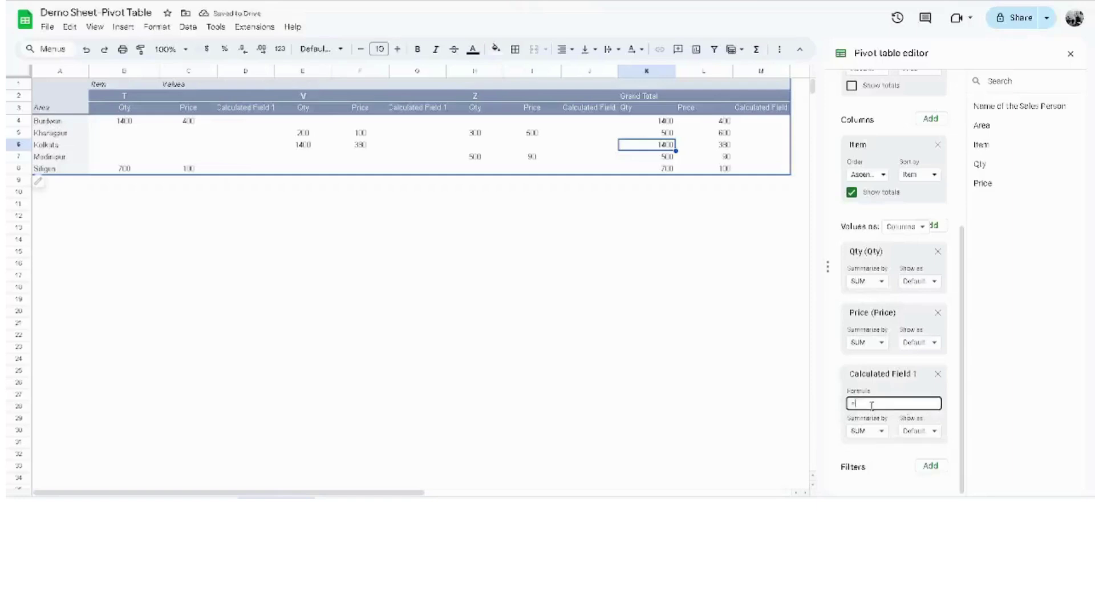
{"action": "type", "text": "("}
{"action": "key", "text": "Return"}
{"action": "left_click", "coordinate": [482, 114]}
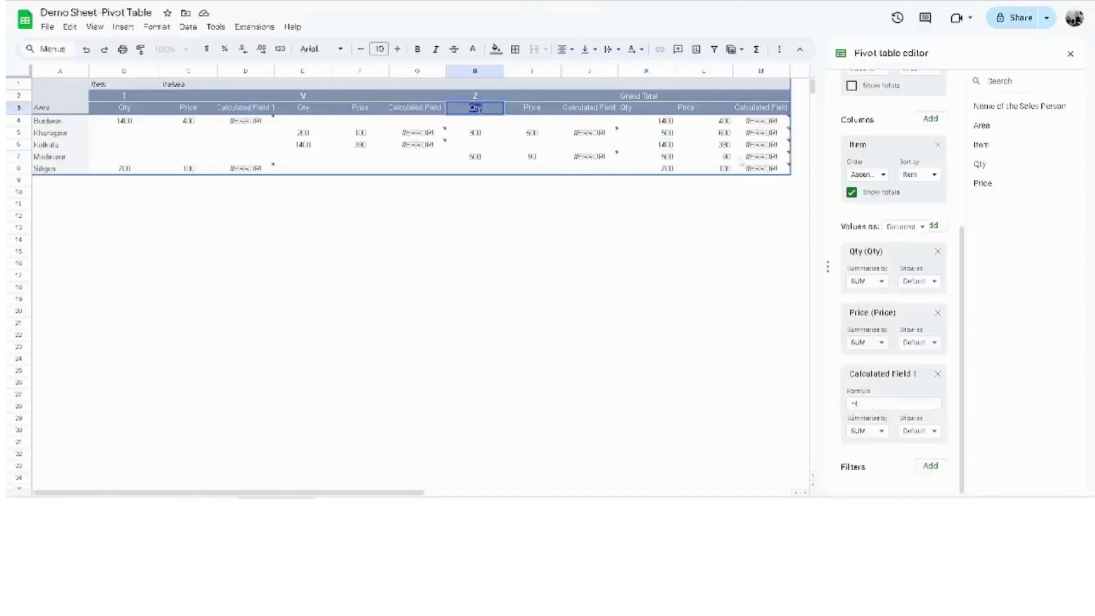
{"action": "left_click", "coordinate": [863, 403]}
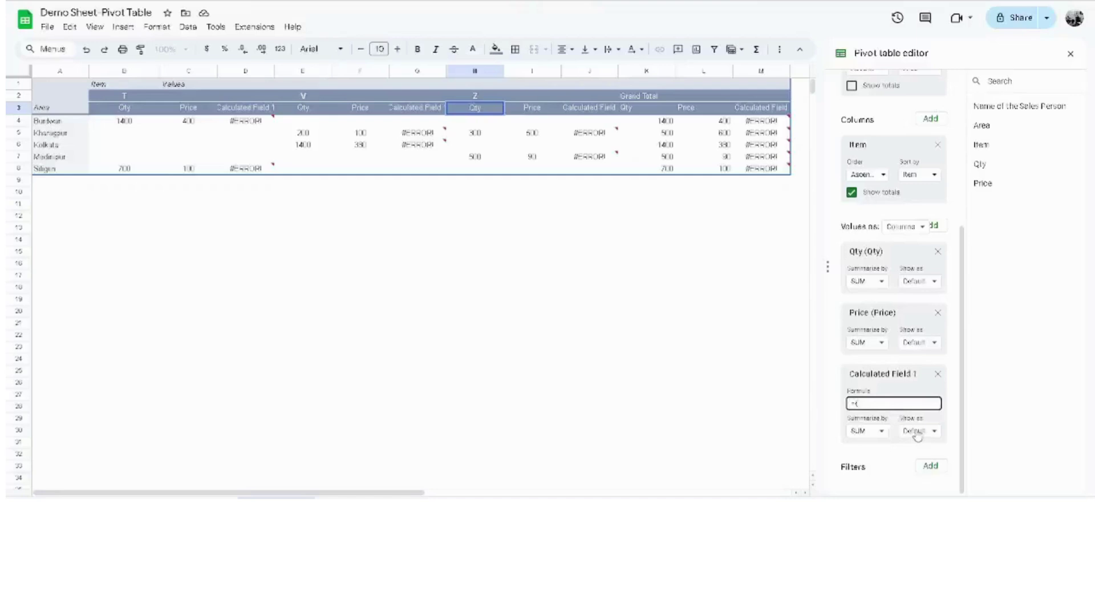
{"action": "type", "text": "Qty"}
{"action": "key", "text": "Return"}
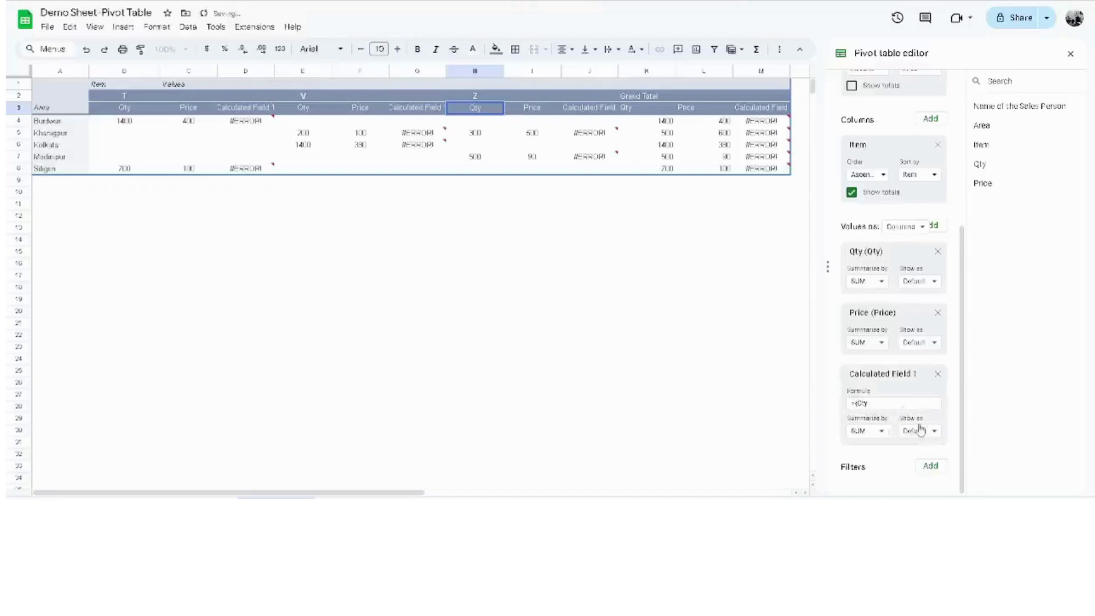
- Extend the calculated field's formula to =(Qty)*(
{"action": "left_click", "coordinate": [904, 405]}
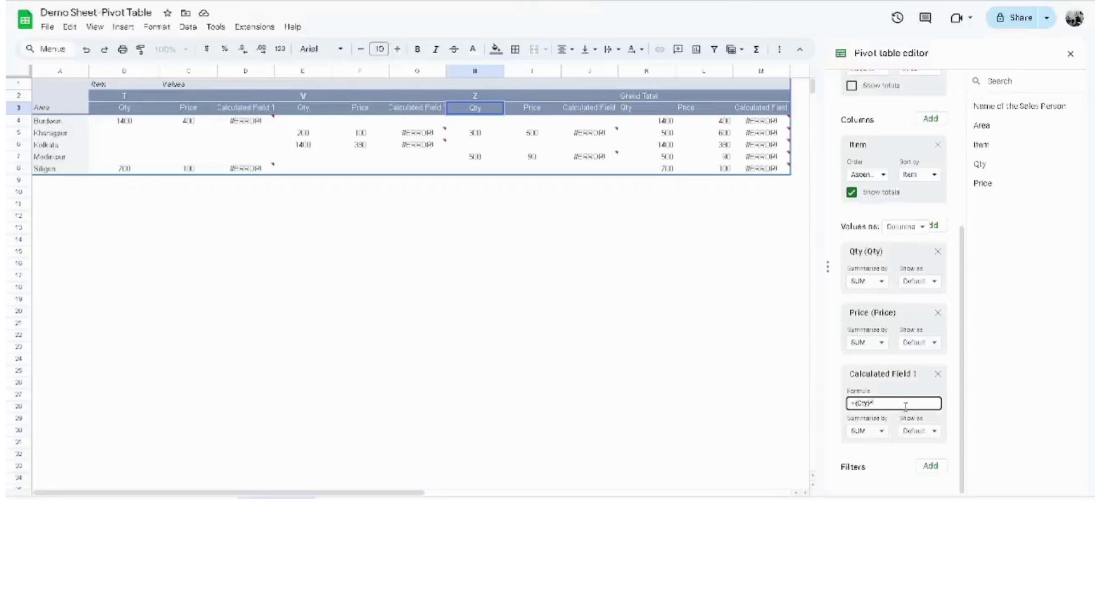
{"action": "key", "text": "Return"}
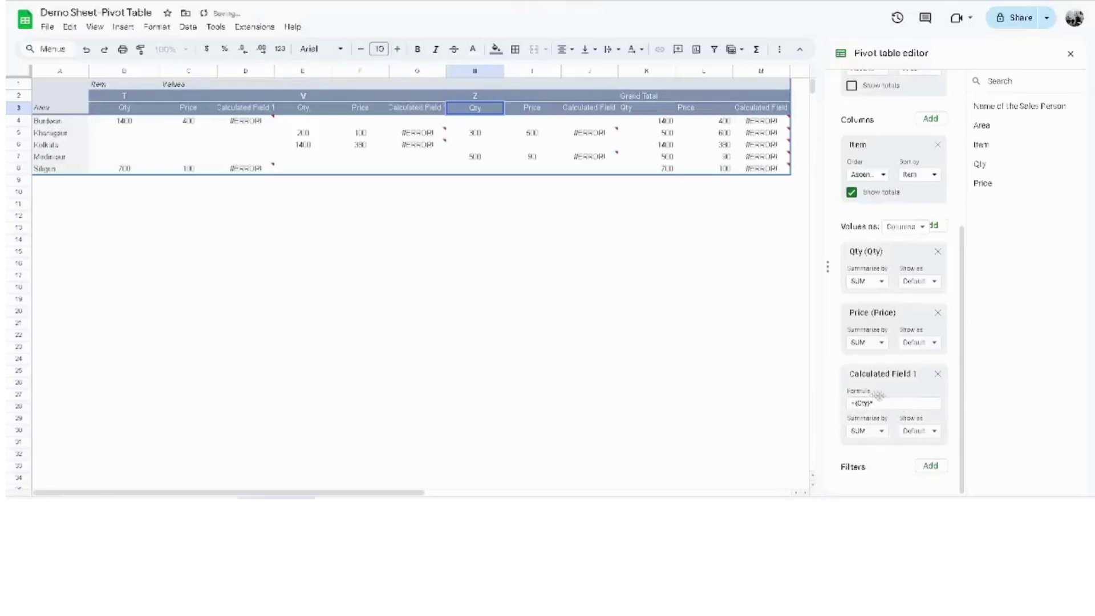
{"action": "left_click", "coordinate": [879, 402]}
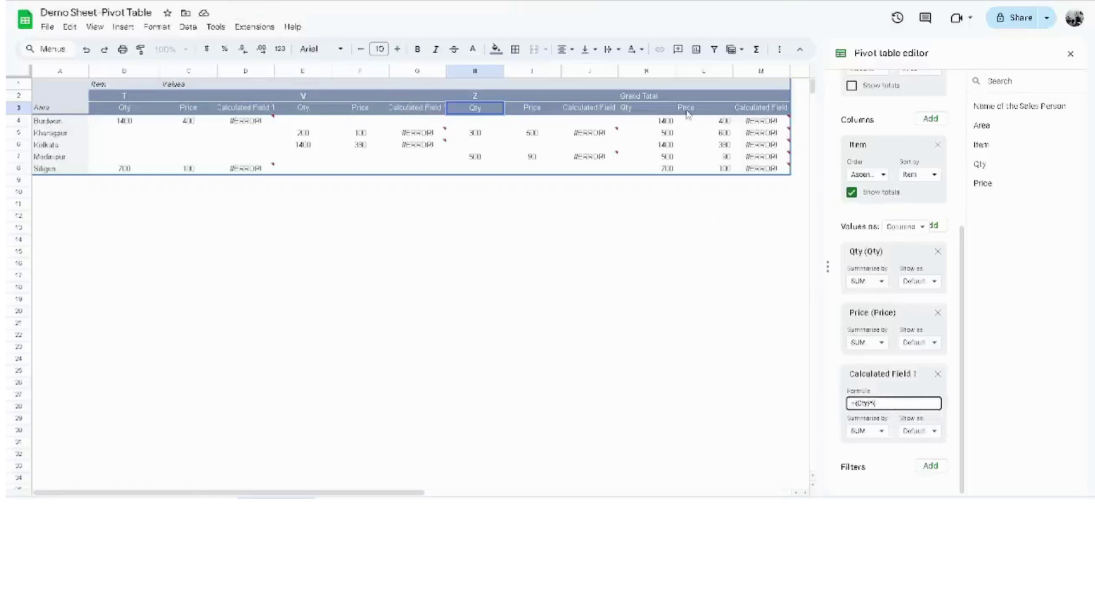
{"action": "key", "text": "Return"}
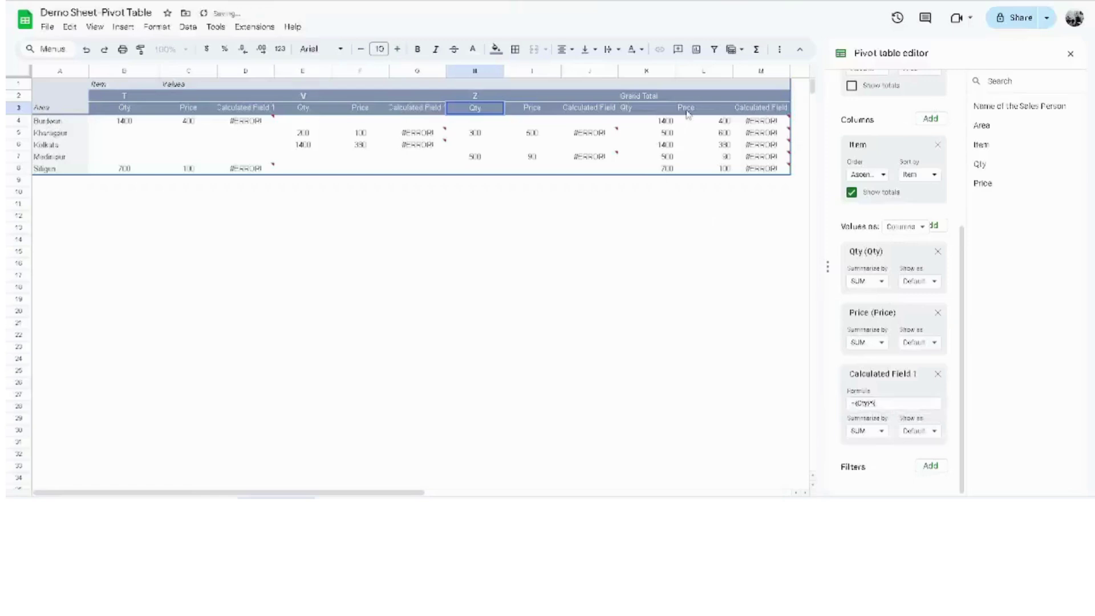
- Complete the calculated field's formula as =(Qty)*(Price), taking the name from the Price header, and commit it
{"action": "double_click", "coordinate": [688, 113]}
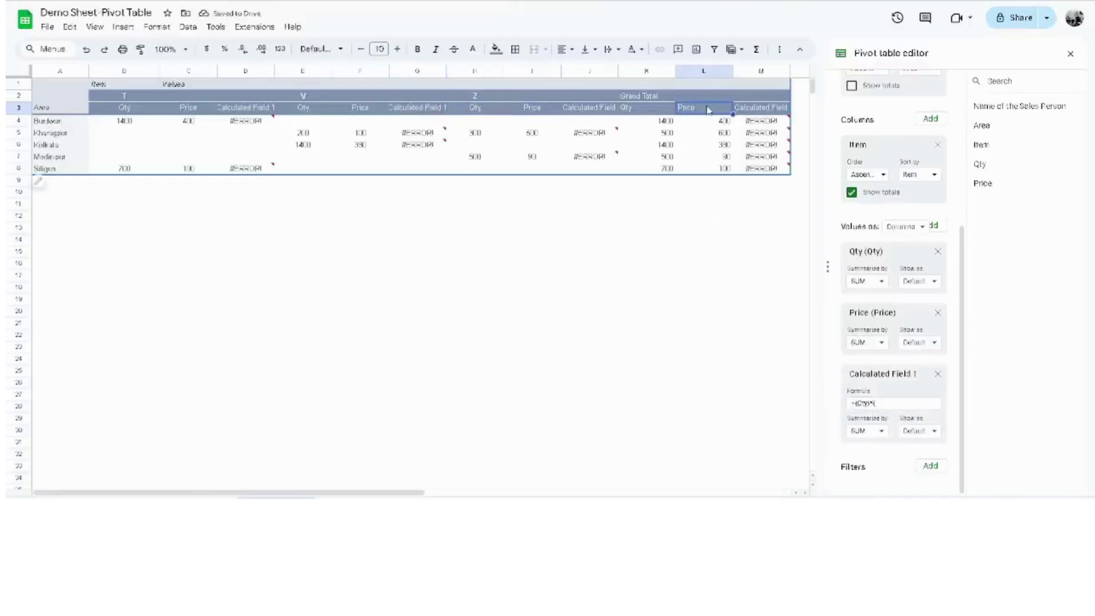
{"action": "left_click_drag", "start_coordinate": [700, 107], "coordinate": [677, 108]}
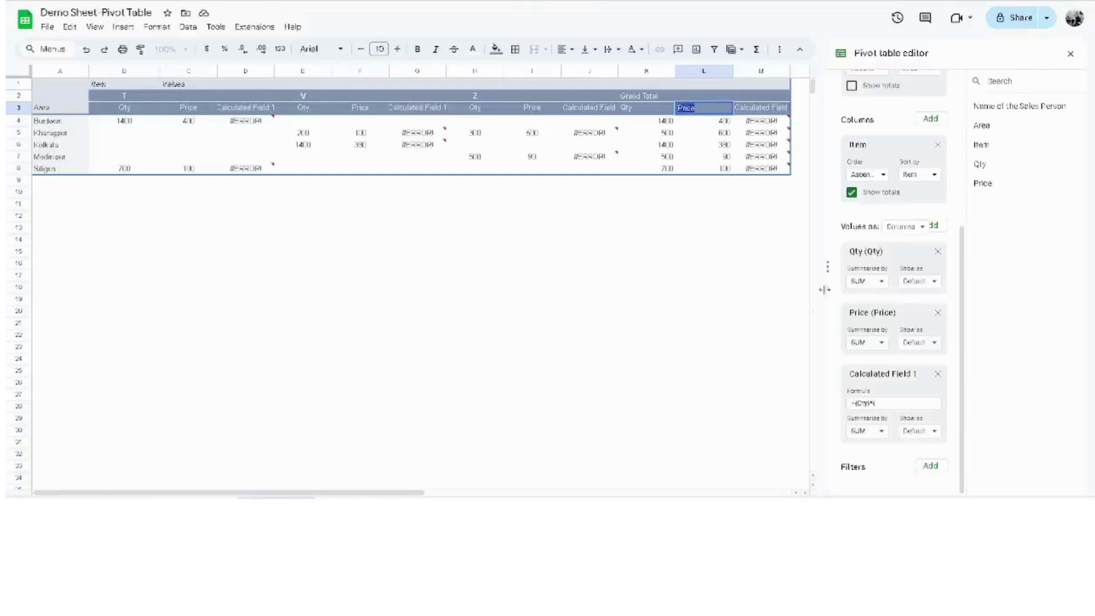
{"action": "left_click", "coordinate": [890, 403]}
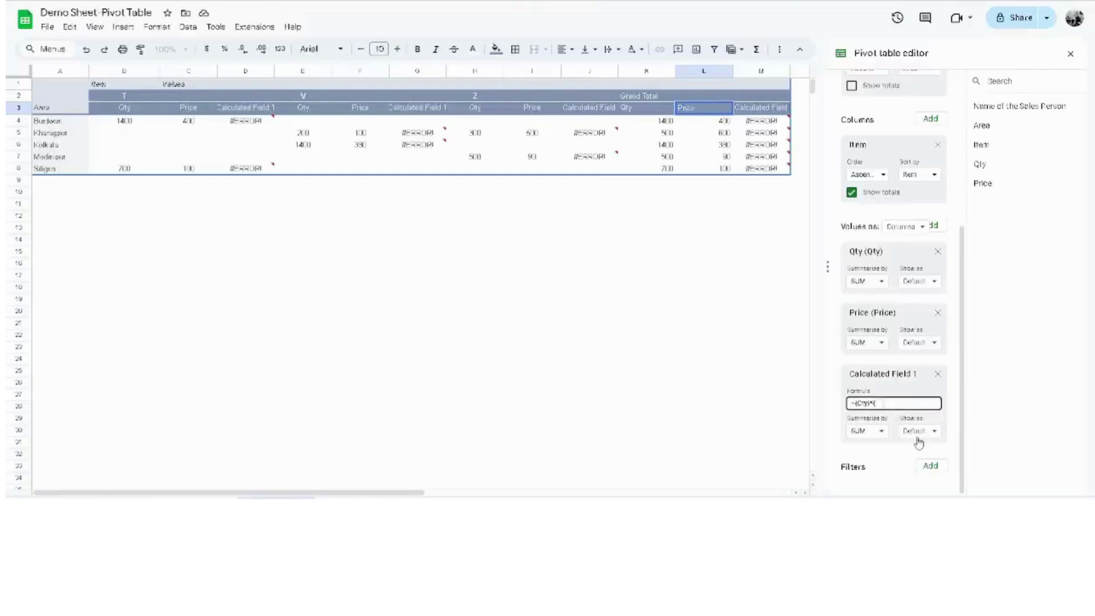
{"action": "type", "text": "=(Qty)*(Price"}
{"action": "left_click", "coordinate": [913, 450]}
{"action": "left_click", "coordinate": [896, 404]}
{"action": "type", "text": ")"}
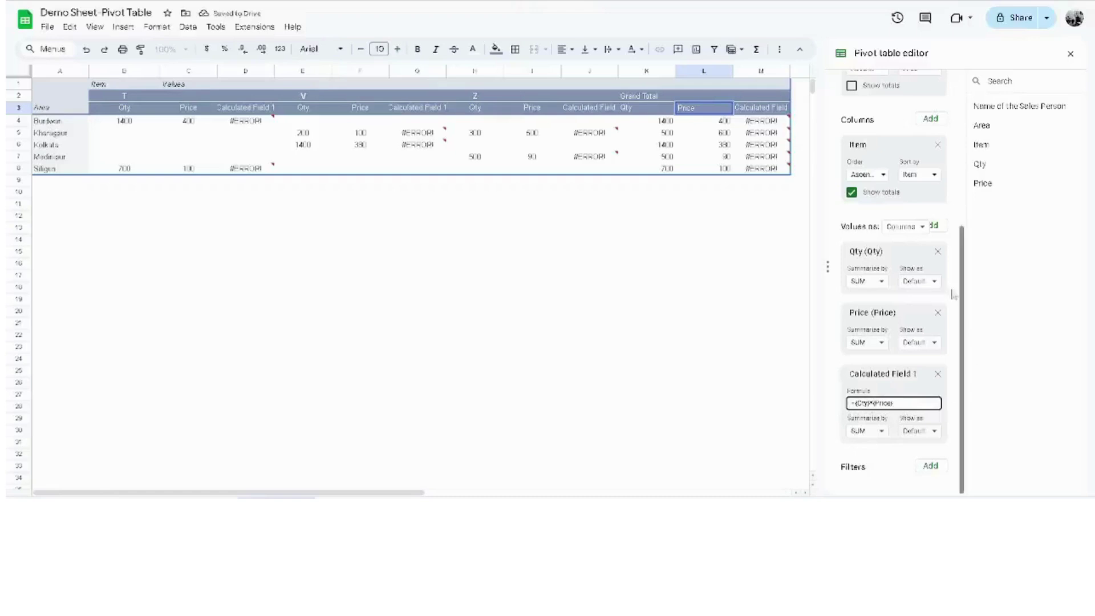
{"action": "key", "text": "Return"}
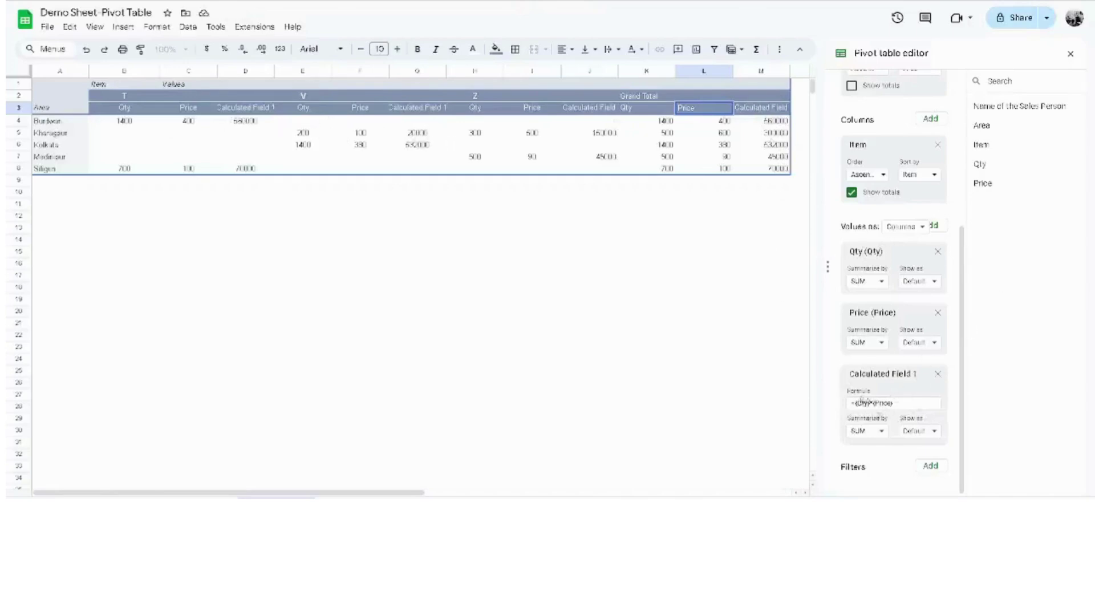
- Rename the Calculated Field 1 header in the pivot table to Total Sales
{"action": "left_click", "coordinate": [588, 301]}
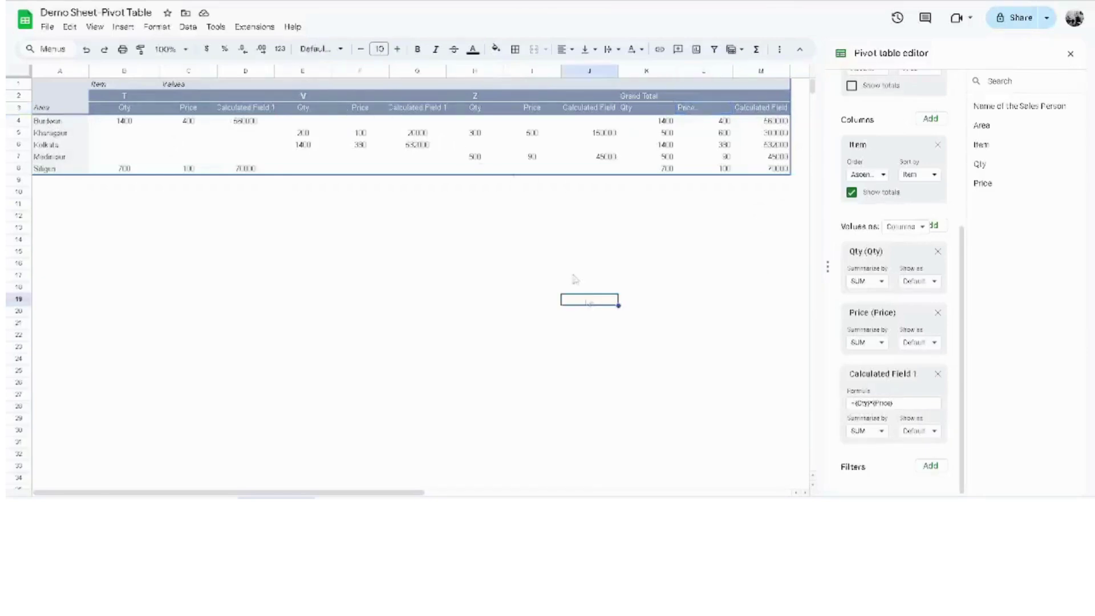
{"action": "double_click", "coordinate": [258, 109]}
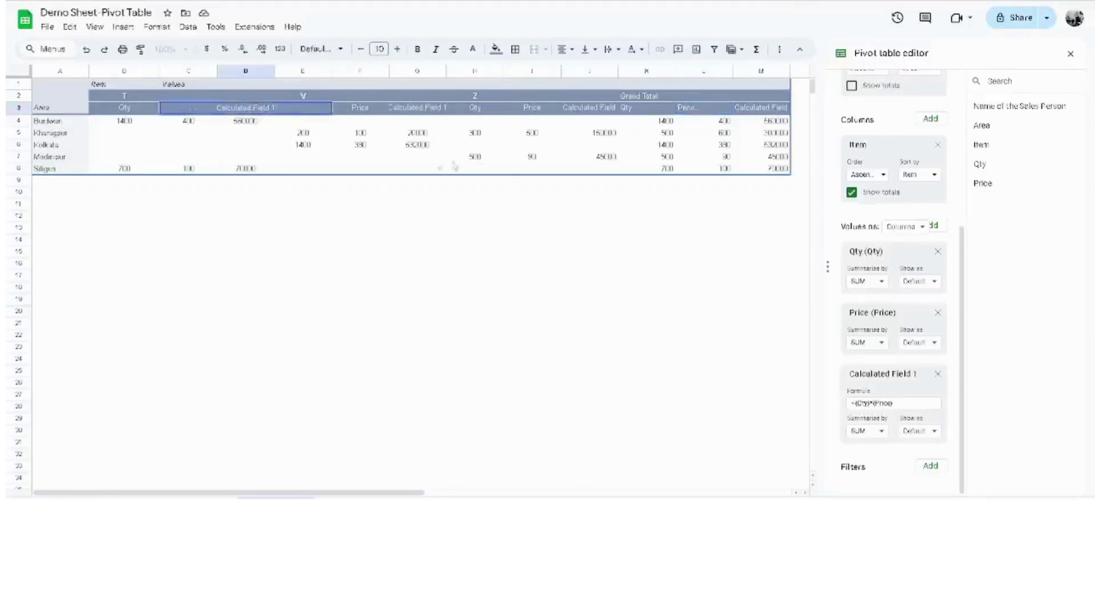
{"action": "key", "text": "BackSpace"}
{"action": "key", "text": "BackSpace"}
{"action": "key", "text": "BackSpace"}
{"action": "key", "text": "BackSpace"}
{"action": "key", "text": "BackSpace"}
{"action": "key", "text": "BackSpace"}
{"action": "key", "text": "BackSpace"}
{"action": "key", "text": "BackSpace"}
{"action": "key", "text": "BackSpace"}
{"action": "key", "text": "BackSpace"}
{"action": "key", "text": "BackSpace"}
{"action": "key", "text": "BackSpace"}
{"action": "key", "text": "BackSpace"}
{"action": "key", "text": "BackSpace"}
{"action": "key", "text": "BackSpace"}
{"action": "type", "text": "Total Sales"}
{"action": "key", "text": "Return"}
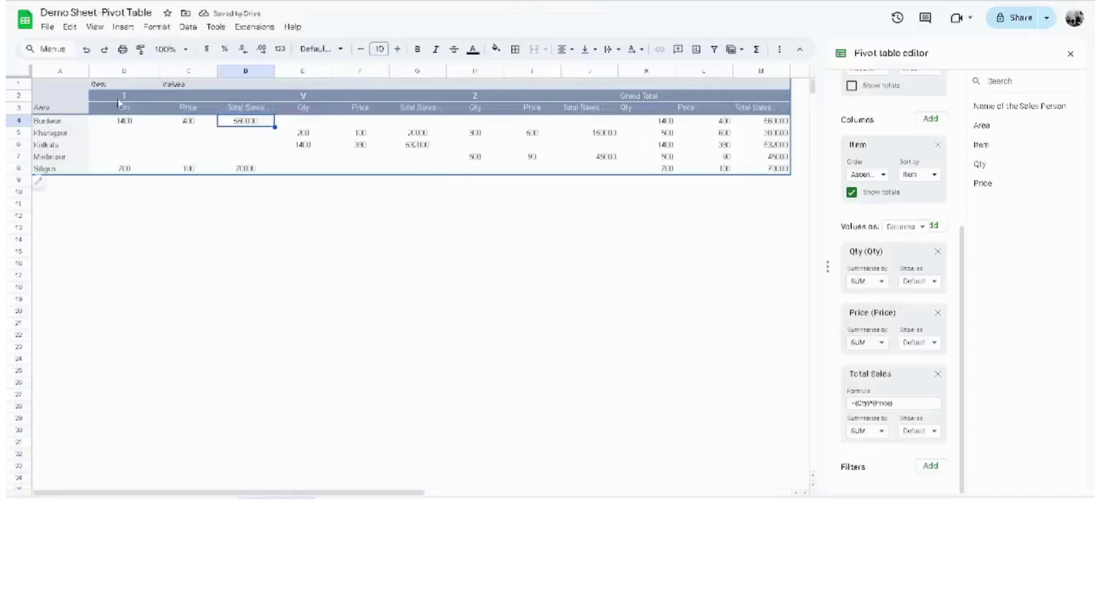
- Apply all borders to the Area header cell A3 and centre its text horizontally
{"action": "left_click", "coordinate": [67, 109]}
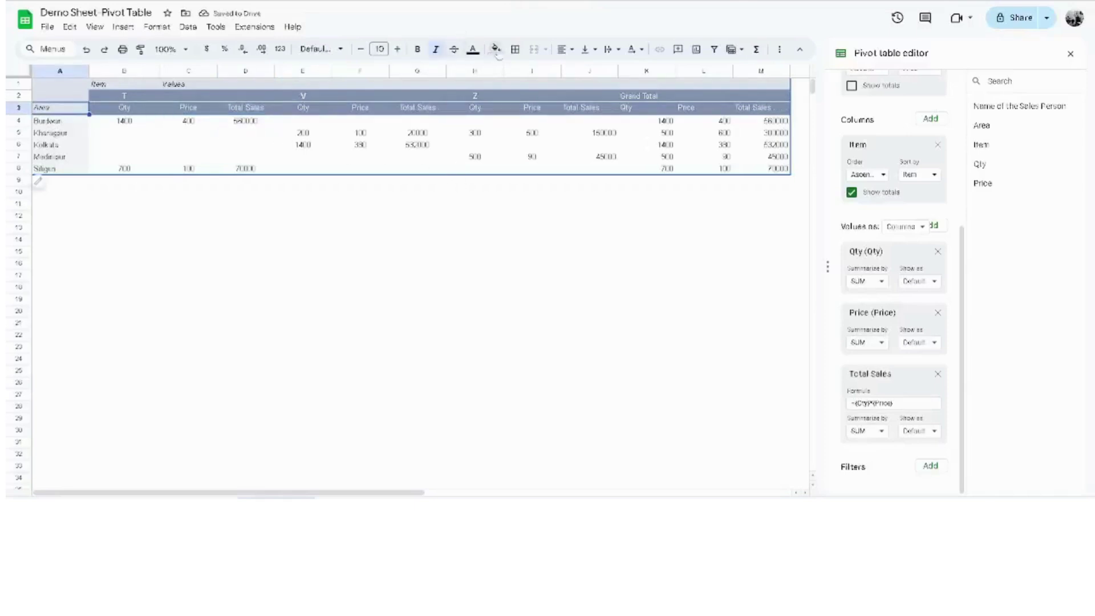
{"action": "left_click", "coordinate": [515, 49]}
{"action": "left_click", "coordinate": [521, 74]}
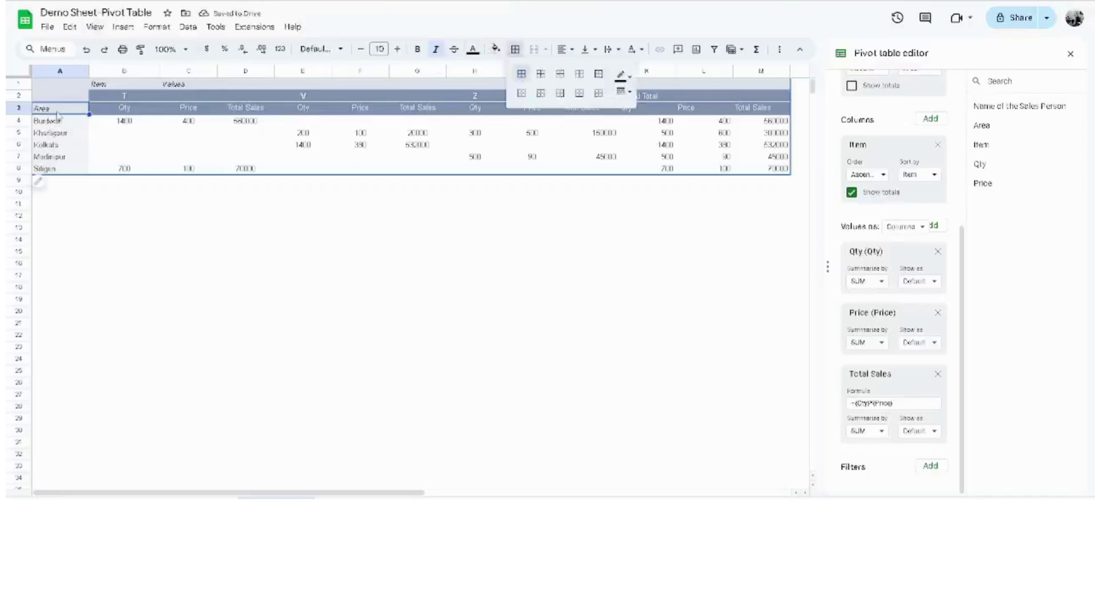
{"action": "left_click", "coordinate": [583, 72]}
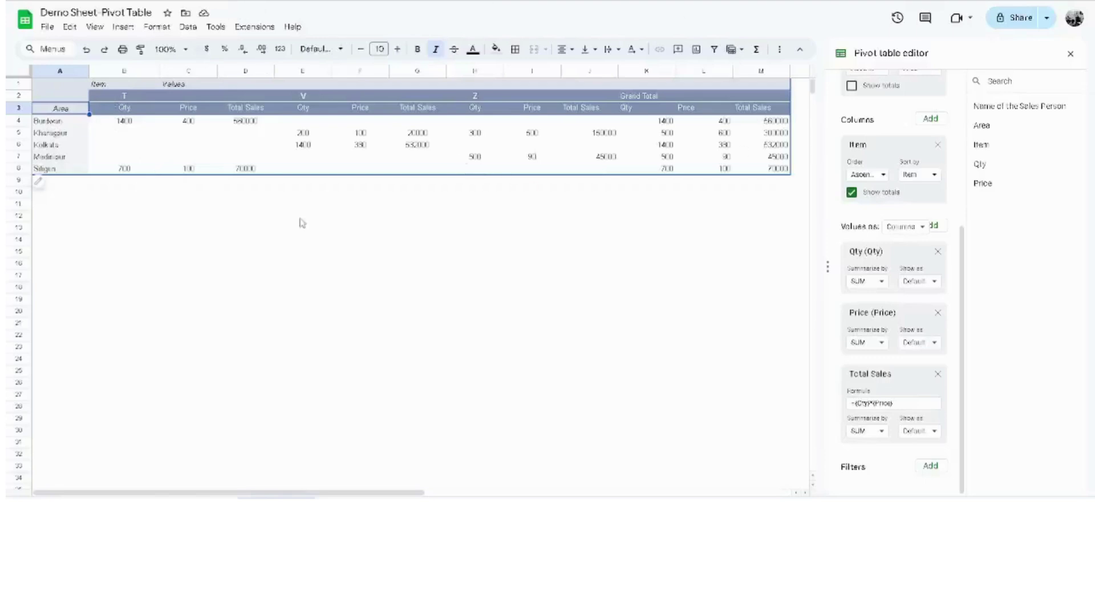
- Align the whole pivot table, A1:M8, to the centre horizontally and to the middle vertically
{"action": "left_click_drag", "start_coordinate": [62, 84], "coordinate": [765, 173]}
{"action": "left_click", "coordinate": [566, 49]}
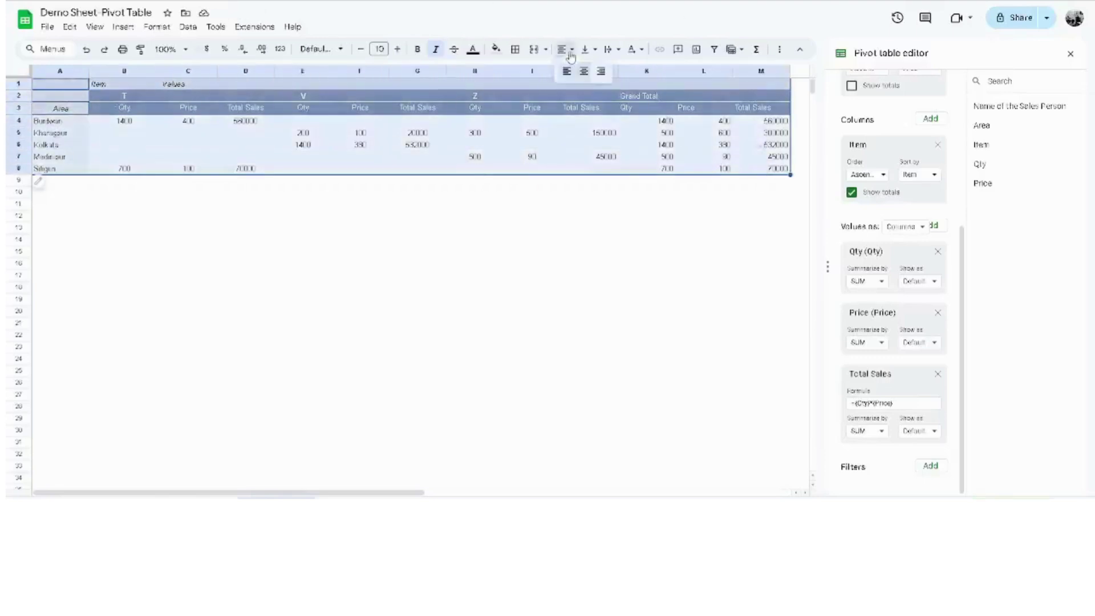
{"action": "left_click", "coordinate": [582, 73]}
{"action": "left_click", "coordinate": [587, 49]}
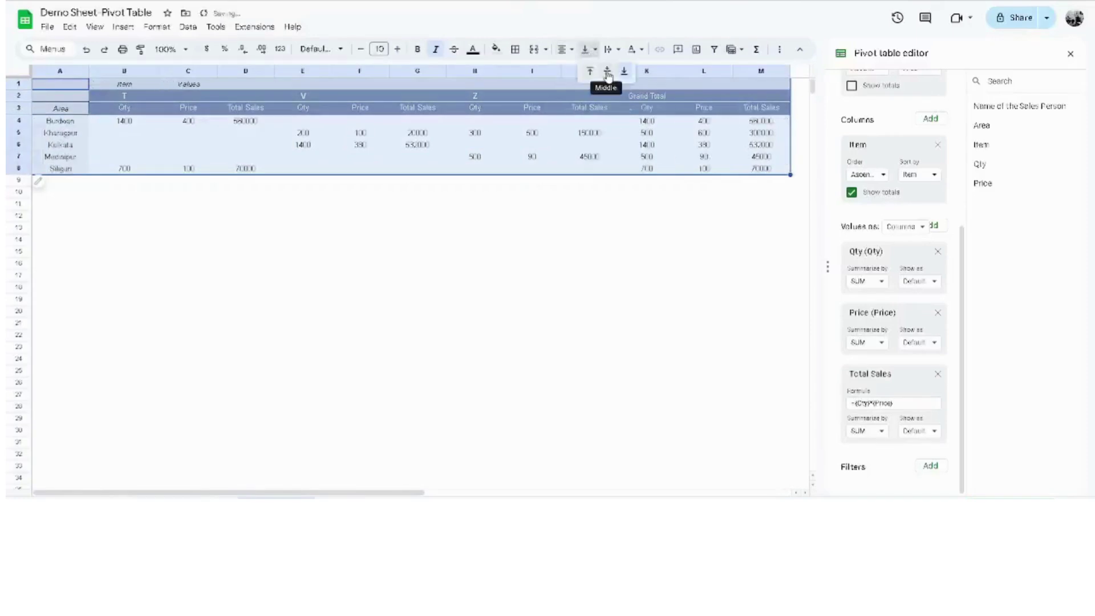
{"action": "left_click", "coordinate": [608, 74]}
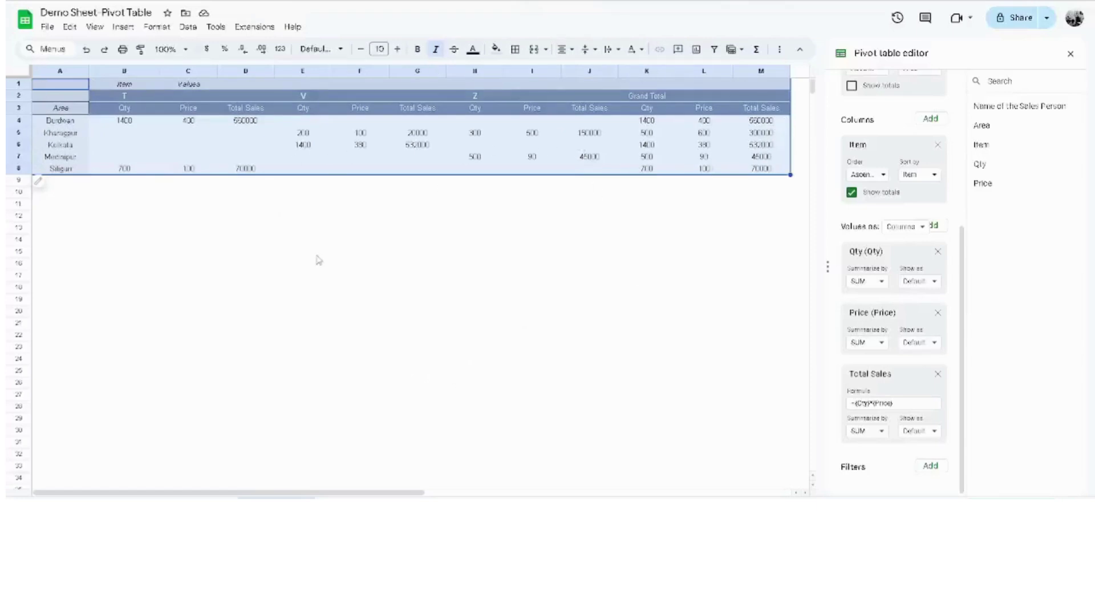
- Paste a values-only copy of the pivot table below it, starting at cell A15
{"action": "left_click", "coordinate": [66, 253]}
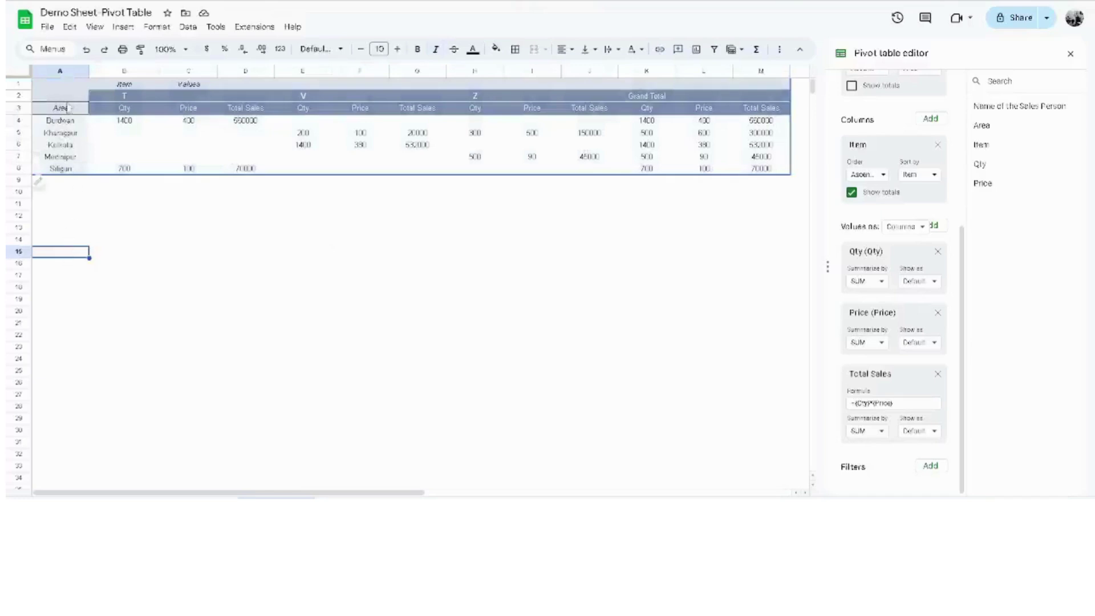
{"action": "right_click", "coordinate": [81, 252]}
{"action": "mouse_move", "coordinate": [139, 143]}
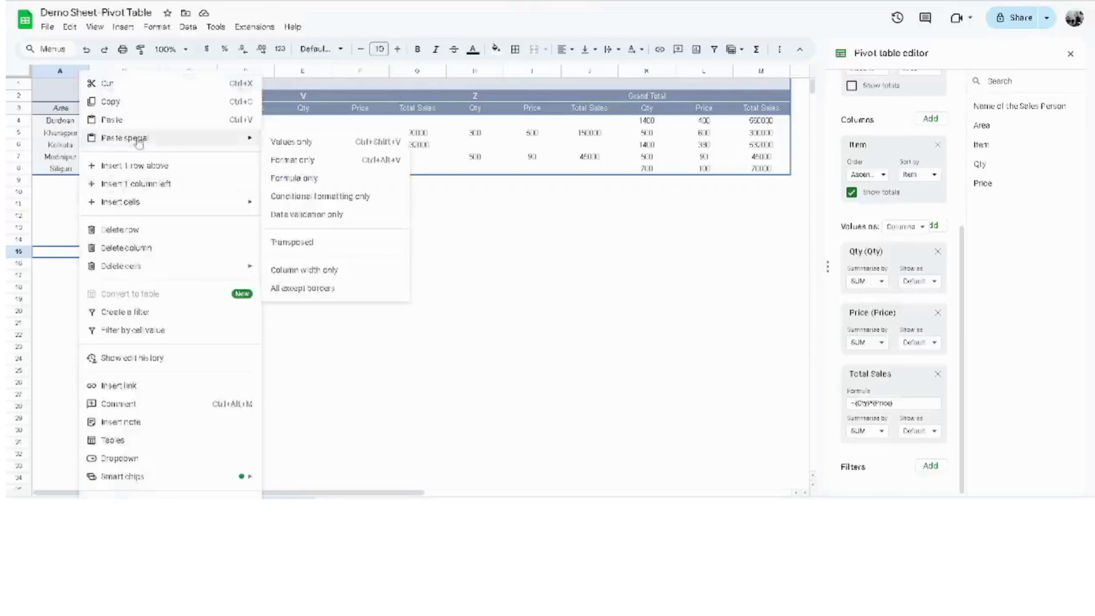
{"action": "left_click", "coordinate": [338, 147]}
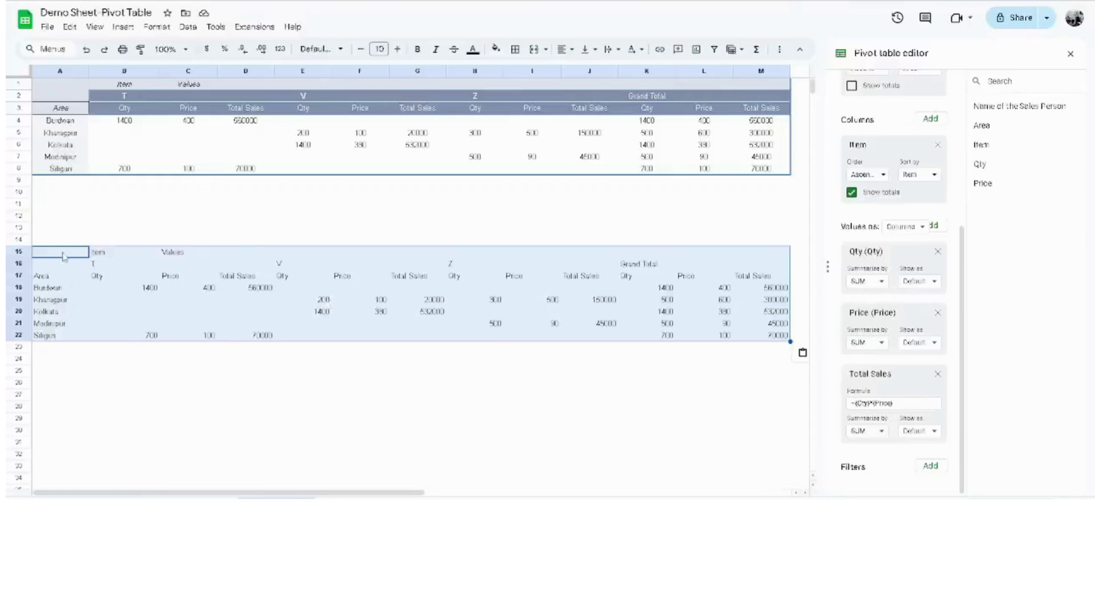
- Paste only the pivot table's formatting onto the copied range A15:M22
{"action": "left_click_drag", "start_coordinate": [64, 256], "coordinate": [773, 334]}
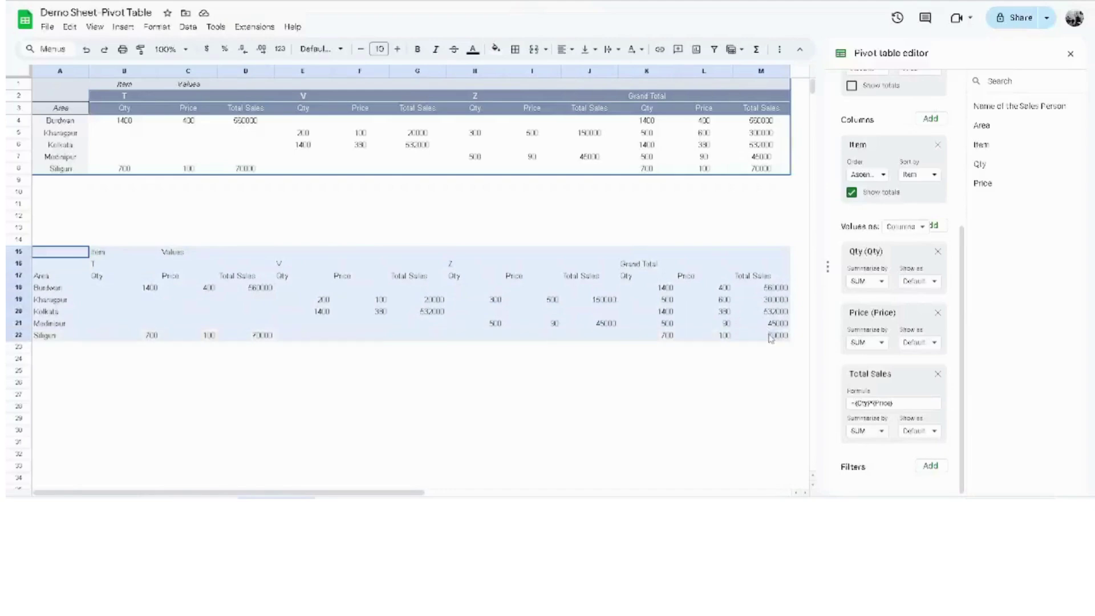
{"action": "right_click", "coordinate": [78, 253]}
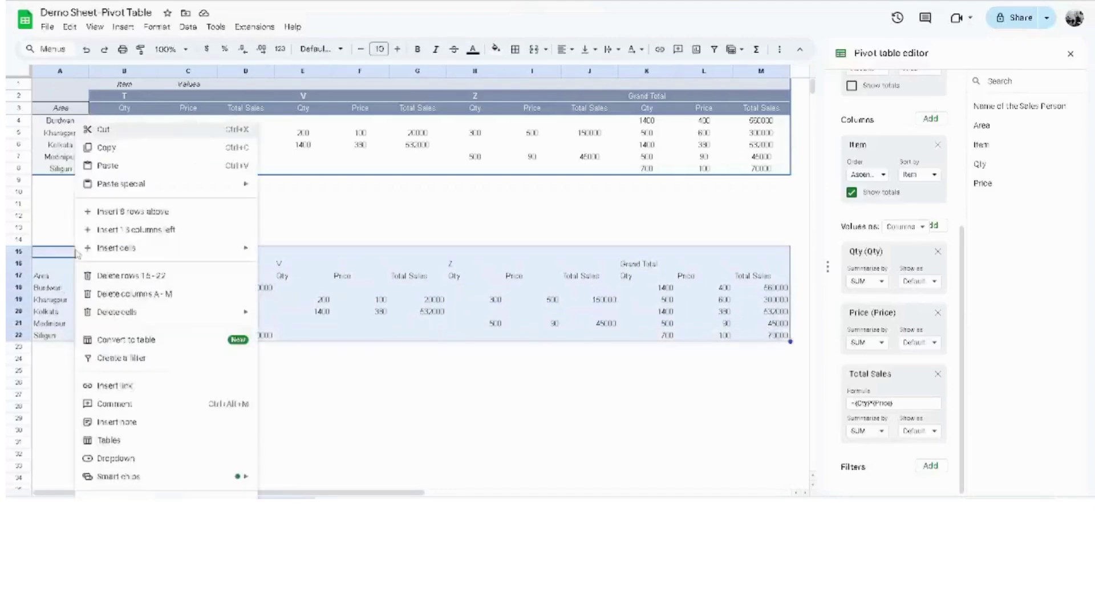
{"action": "mouse_move", "coordinate": [115, 192]}
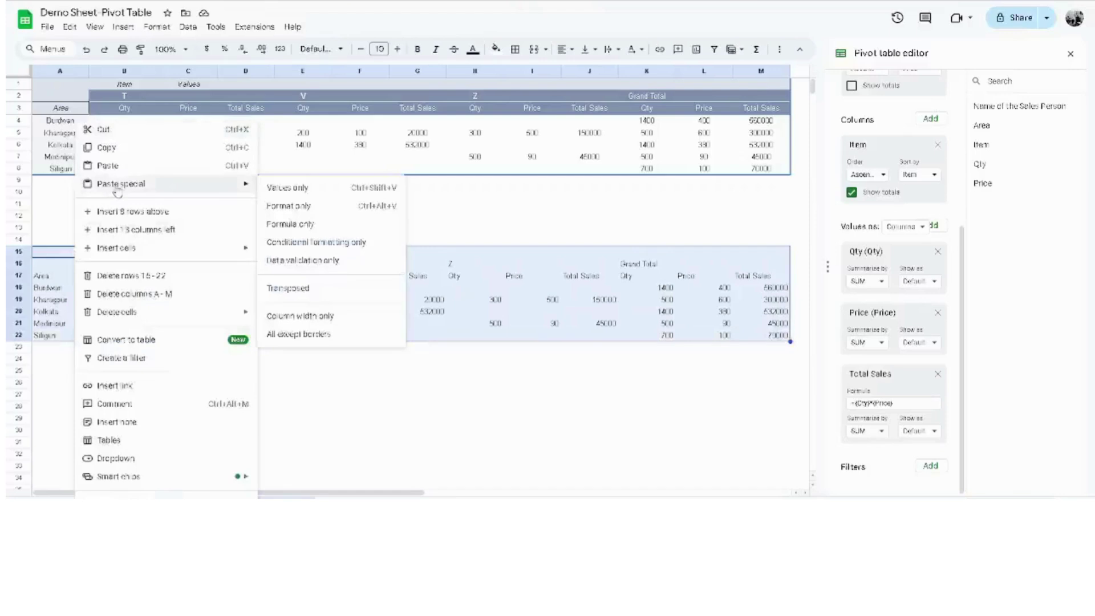
{"action": "left_click", "coordinate": [288, 206]}
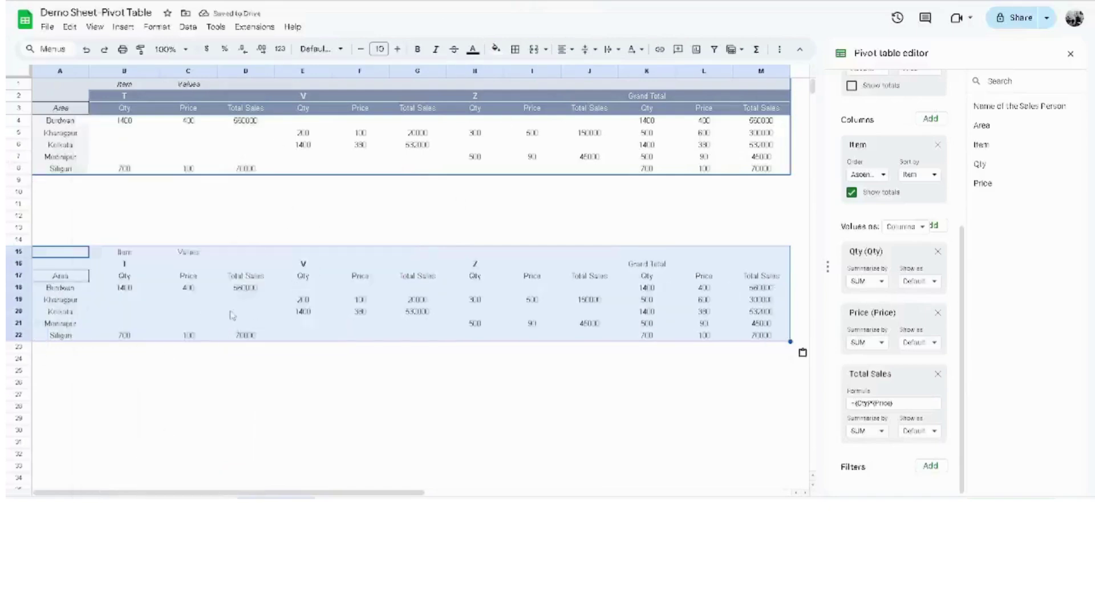
{"action": "left_click", "coordinate": [194, 360]}
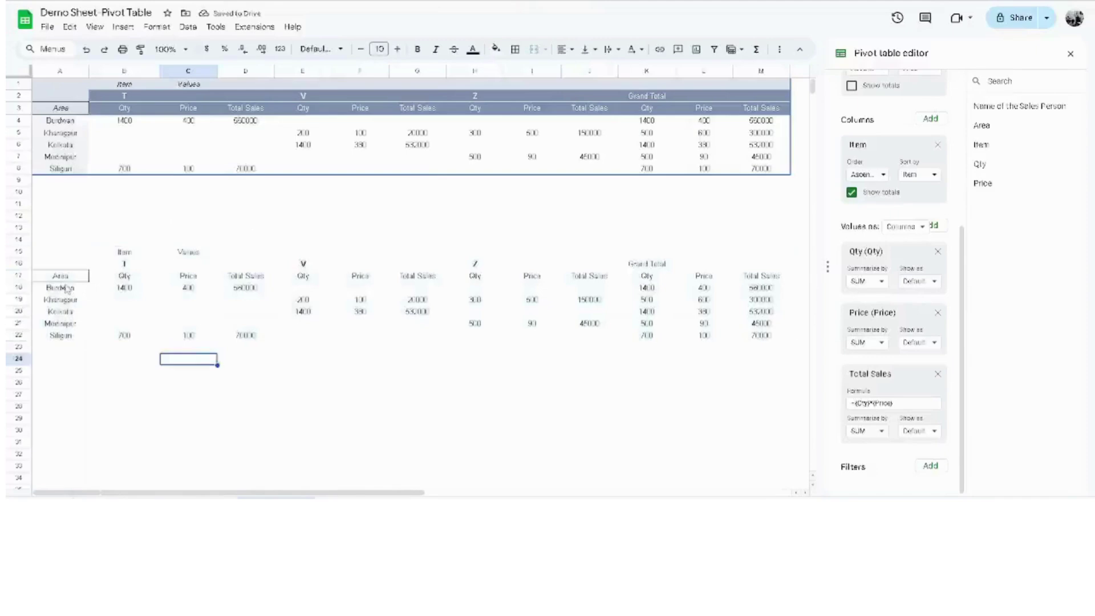
- Add outer borders around the area names in A18:A22 of the pasted copy
{"action": "left_click_drag", "start_coordinate": [67, 290], "coordinate": [63, 337]}
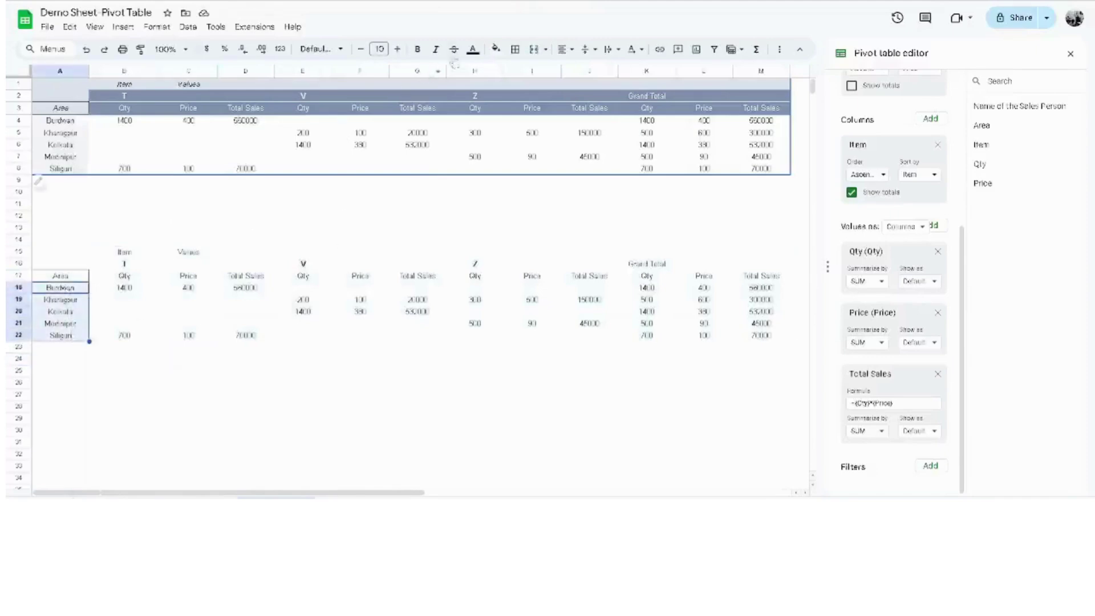
{"action": "left_click", "coordinate": [515, 49]}
{"action": "left_click", "coordinate": [597, 73]}
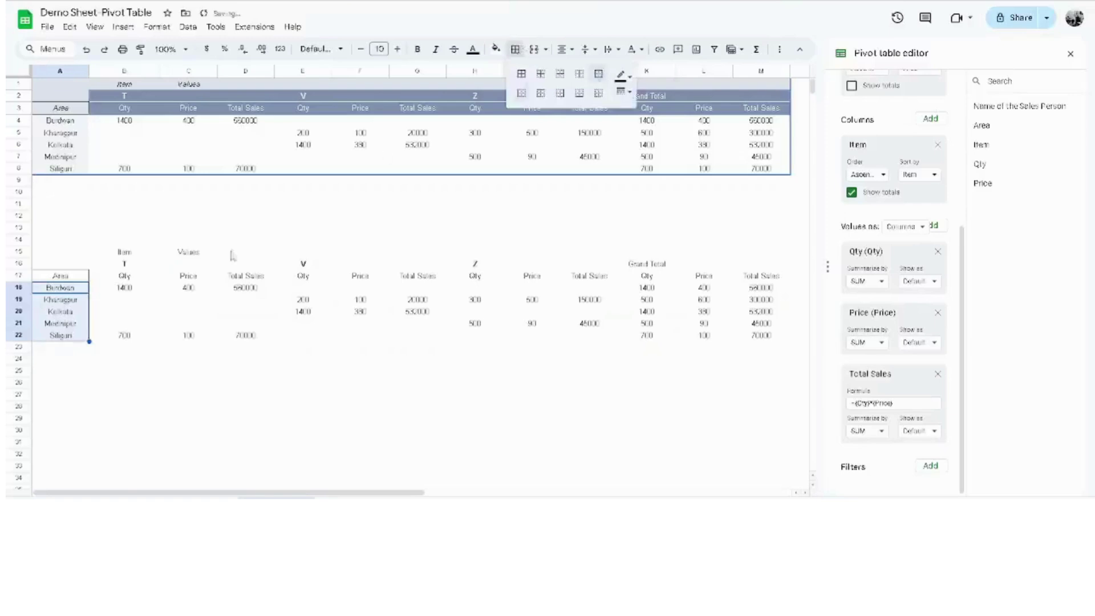
{"action": "left_click", "coordinate": [124, 372]}
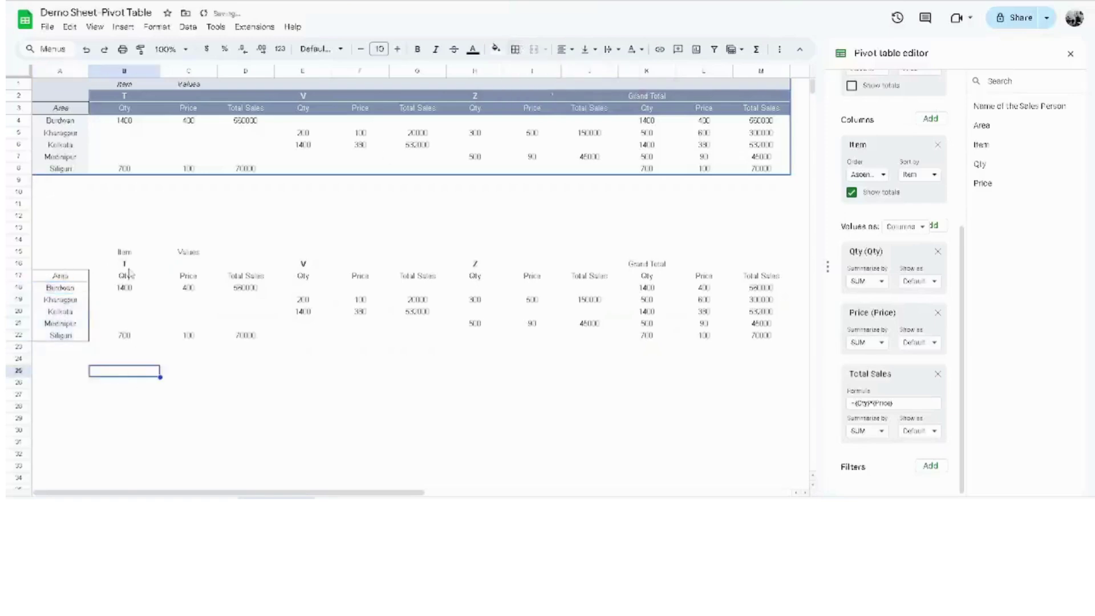
- Add outer borders around the T block B16:D22 and the V block E16:G22 of the pasted copy
{"action": "left_click_drag", "start_coordinate": [117, 266], "coordinate": [272, 341]}
{"action": "left_click", "coordinate": [515, 50]}
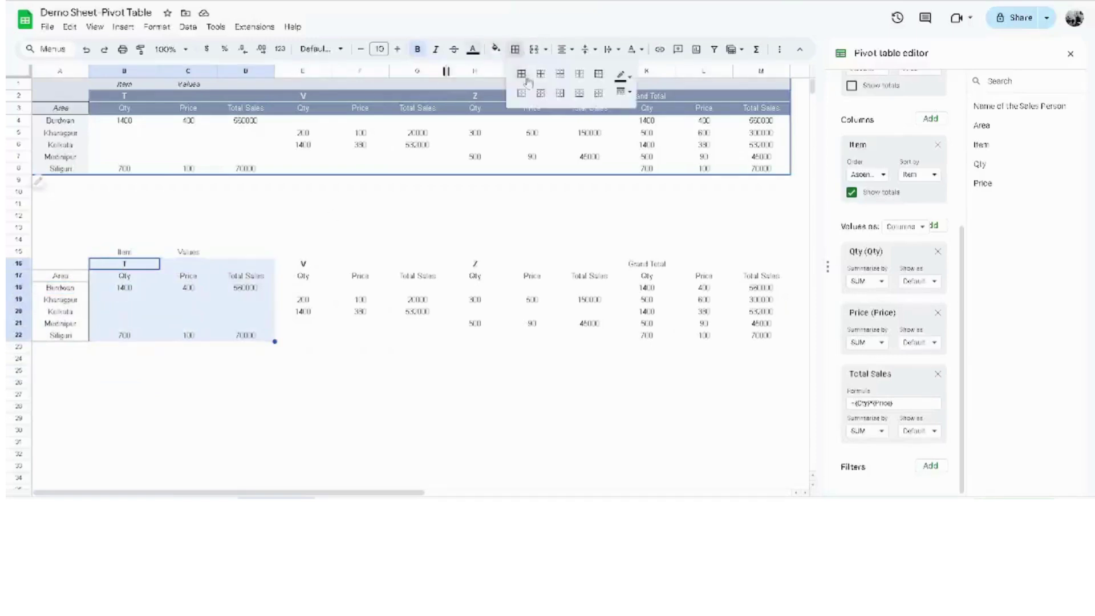
{"action": "left_click", "coordinate": [592, 74]}
{"action": "left_click", "coordinate": [255, 387]}
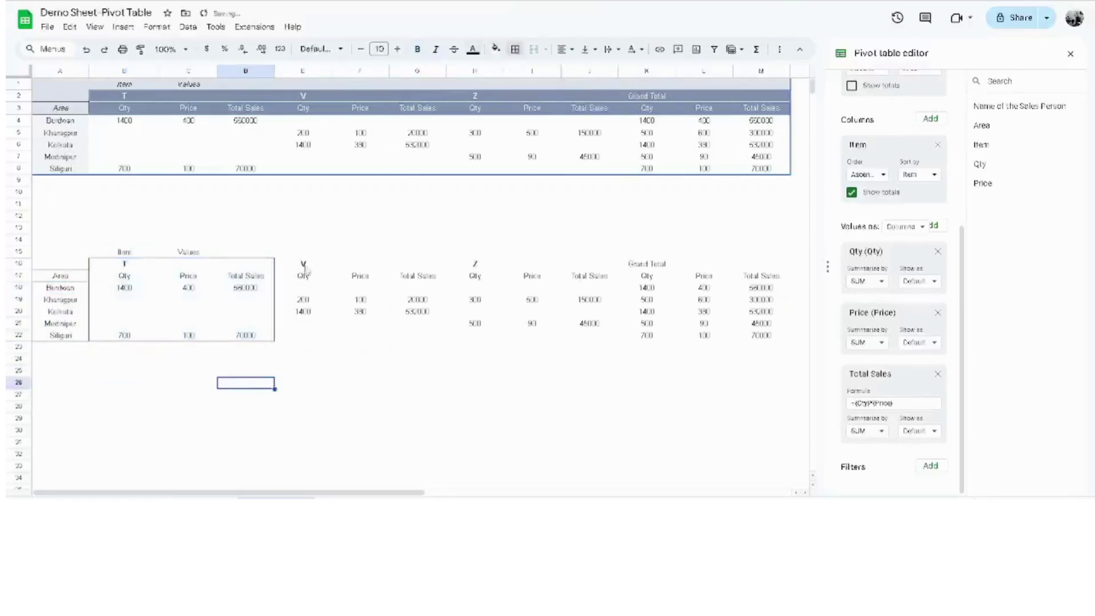
{"action": "left_click_drag", "start_coordinate": [294, 265], "coordinate": [442, 341]}
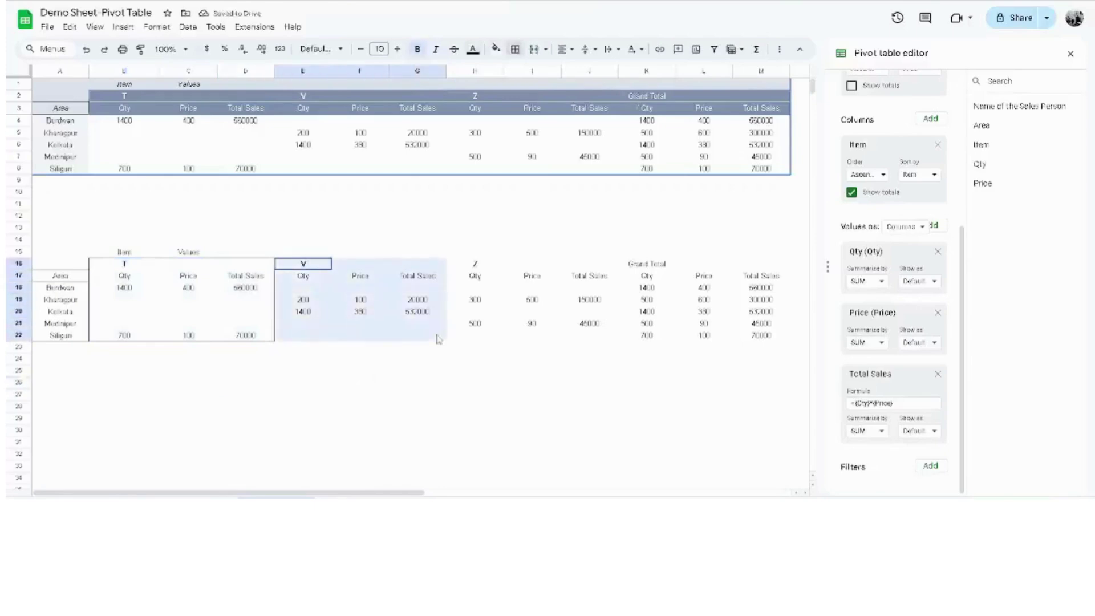
{"action": "left_click", "coordinate": [515, 50]}
{"action": "left_click", "coordinate": [598, 75]}
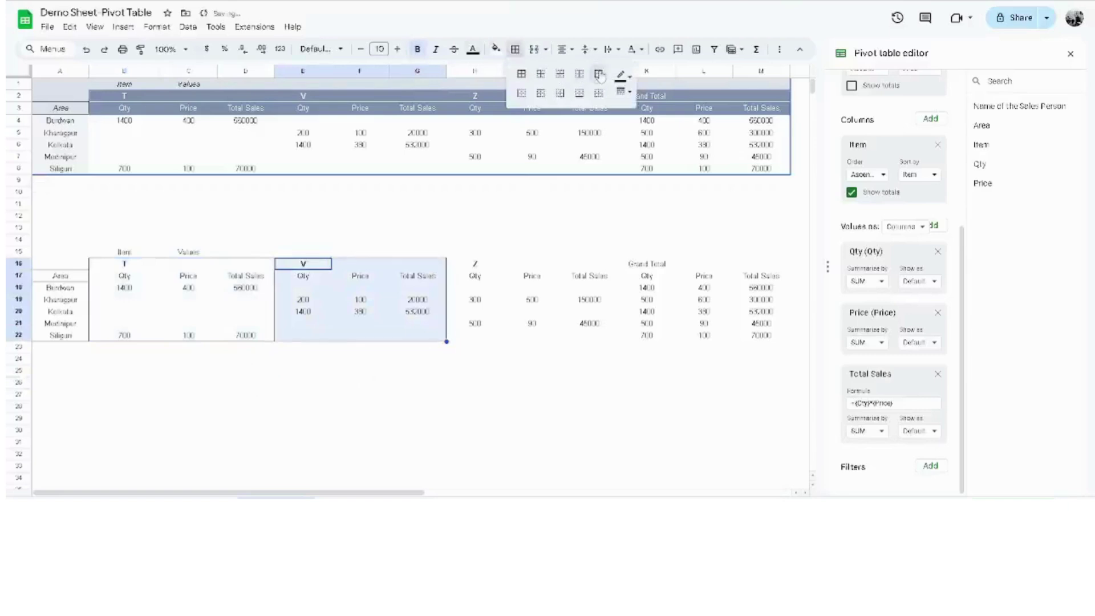
{"action": "left_click", "coordinate": [416, 387]}
- Add outer borders around the Z block H16:J22 and the Grand Total block K16:M22
{"action": "left_click_drag", "start_coordinate": [475, 264], "coordinate": [590, 336]}
{"action": "left_click", "coordinate": [515, 50]}
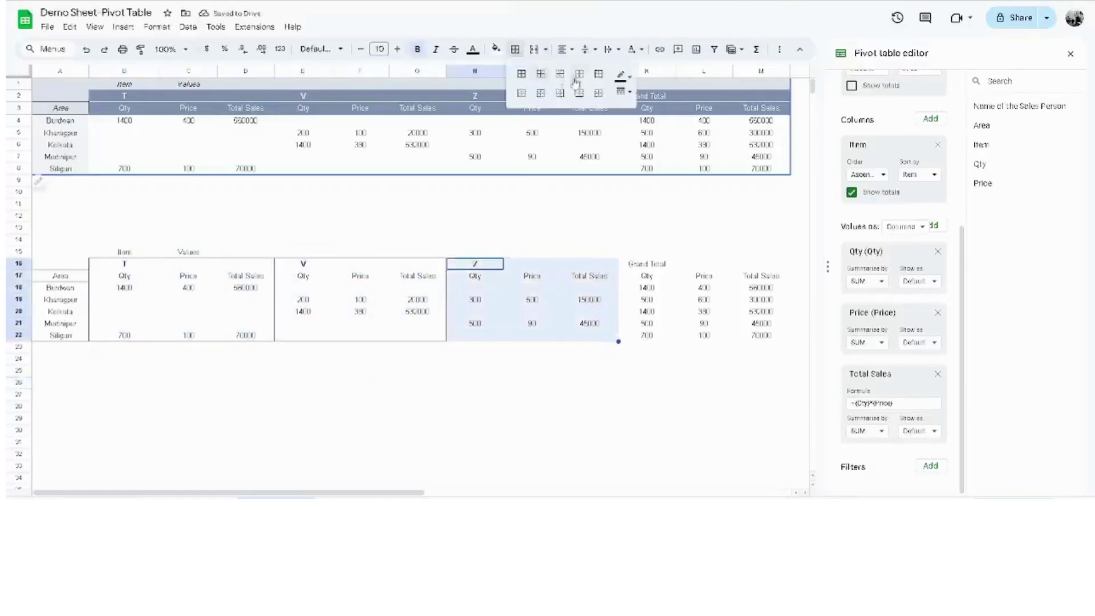
{"action": "left_click", "coordinate": [598, 75]}
{"action": "left_click_drag", "start_coordinate": [646, 263], "coordinate": [761, 335]}
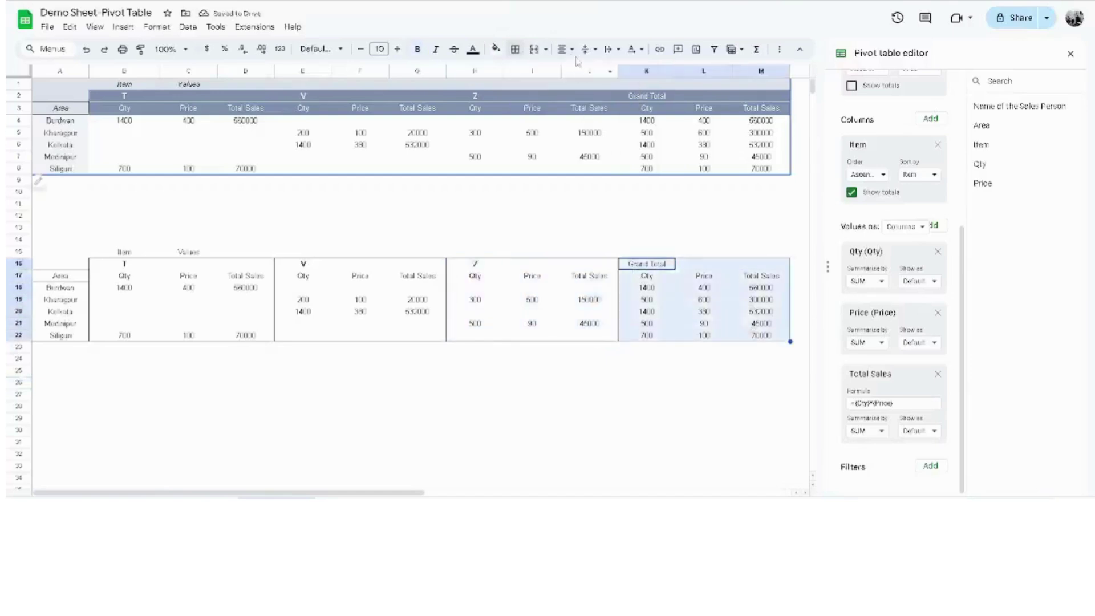
{"action": "left_click", "coordinate": [515, 49]}
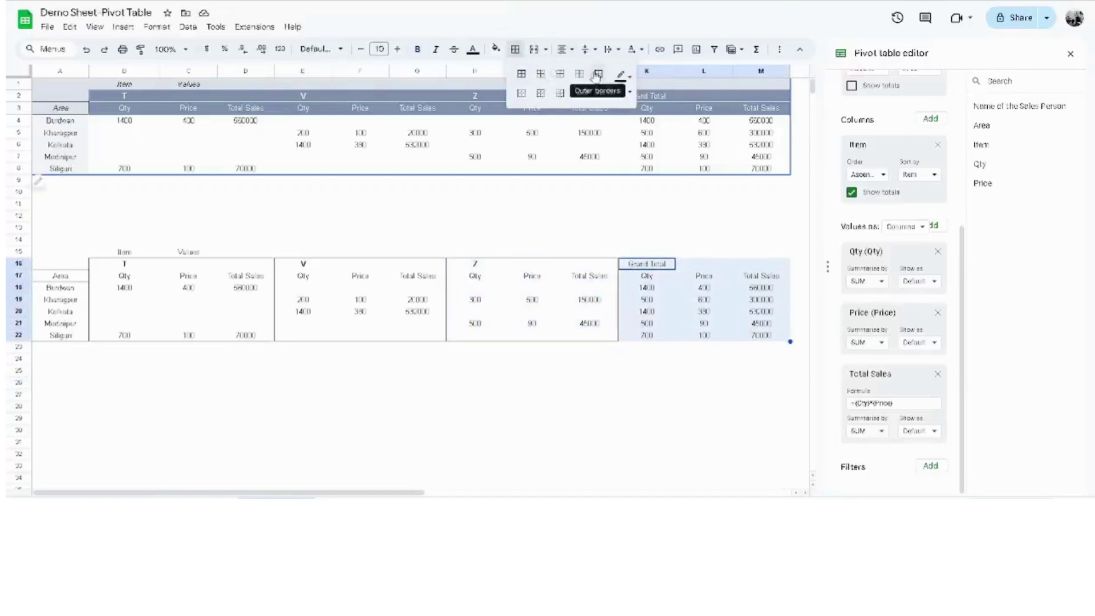
{"action": "left_click", "coordinate": [598, 73]}
{"action": "left_click", "coordinate": [652, 383]}
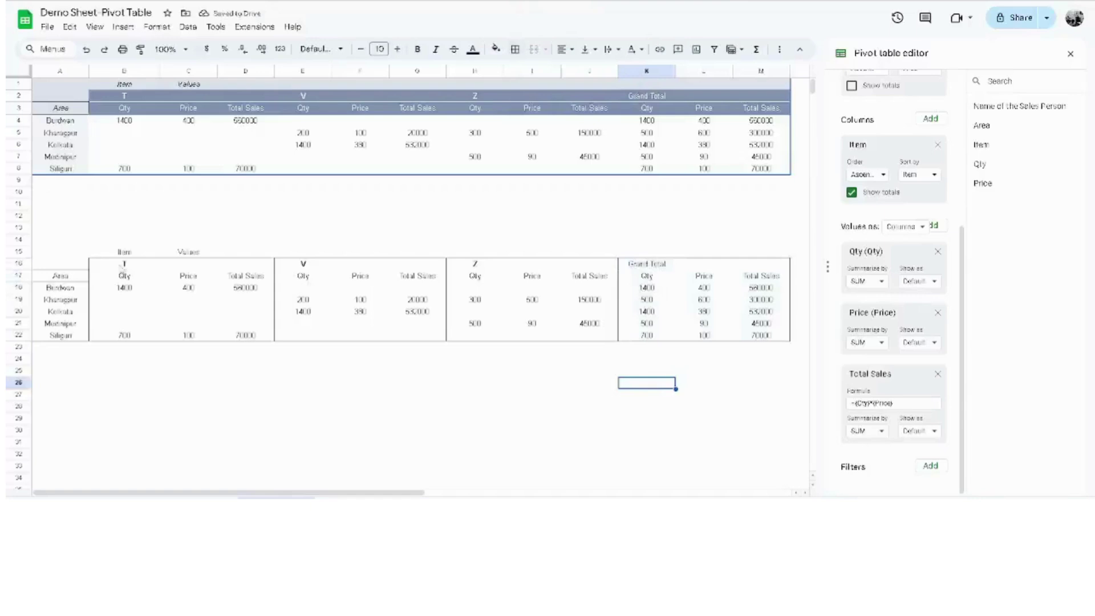
- Merge the T header across B16:D16 in the pasted copy and fill it light yellow
{"action": "left_click_drag", "start_coordinate": [123, 267], "coordinate": [263, 271]}
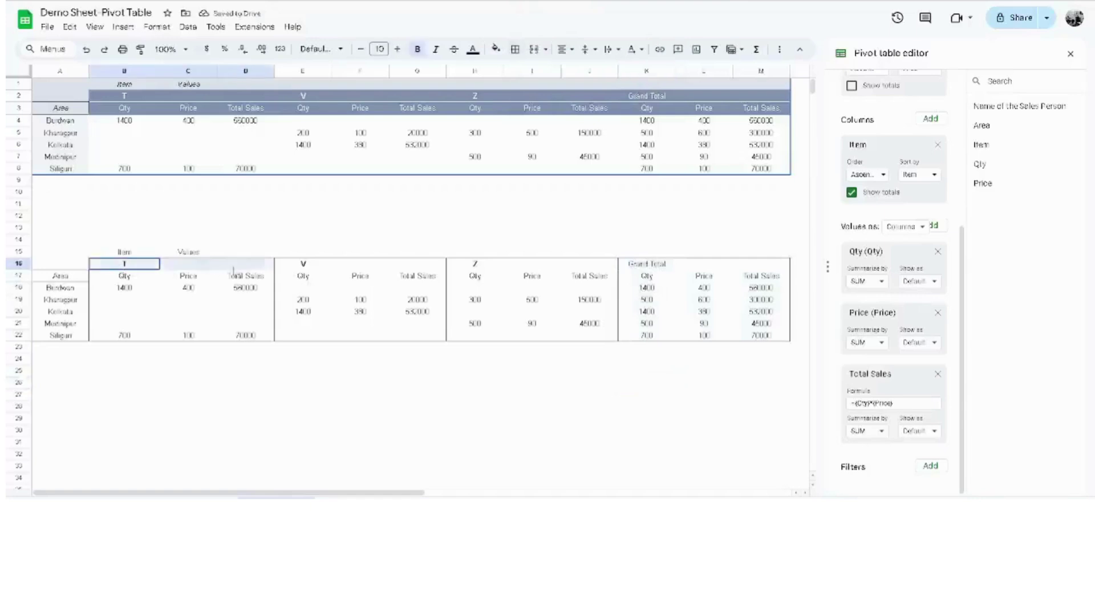
{"action": "left_click", "coordinate": [535, 50]}
{"action": "left_click", "coordinate": [496, 49]}
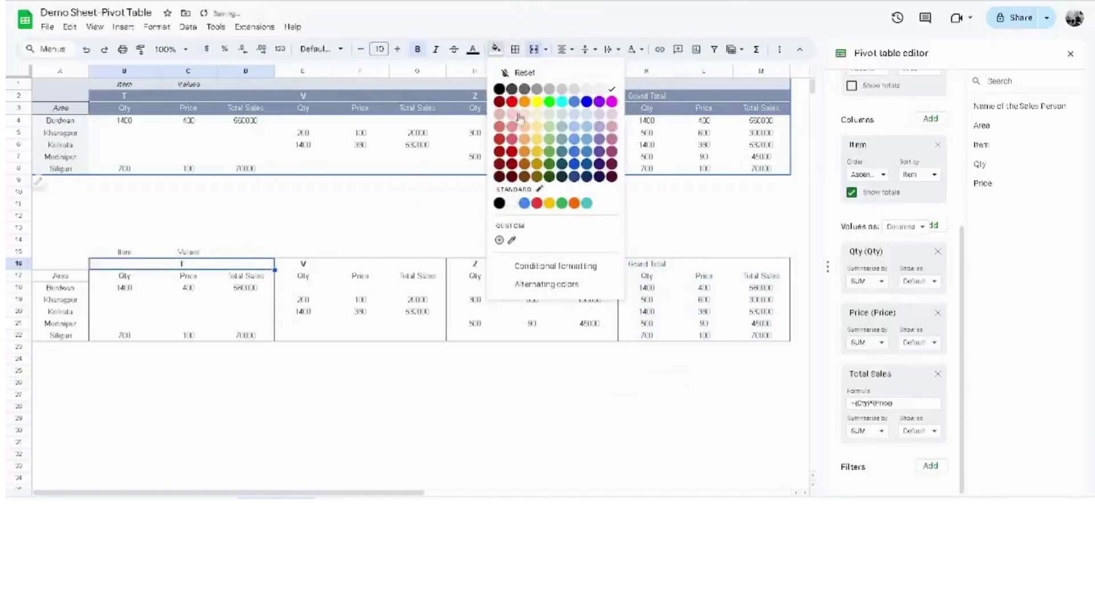
{"action": "left_click", "coordinate": [537, 113]}
{"action": "left_click", "coordinate": [416, 394]}
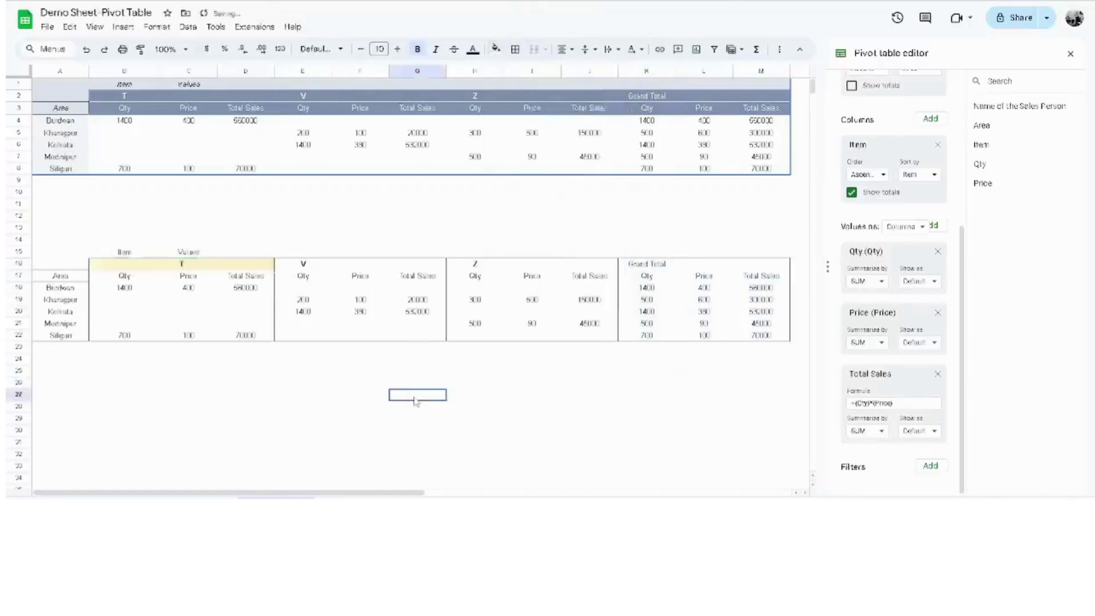
- Delete row 15, which holds the Item and Values labels of the pasted copy
{"action": "left_click", "coordinate": [18, 251]}
{"action": "right_click", "coordinate": [141, 253]}
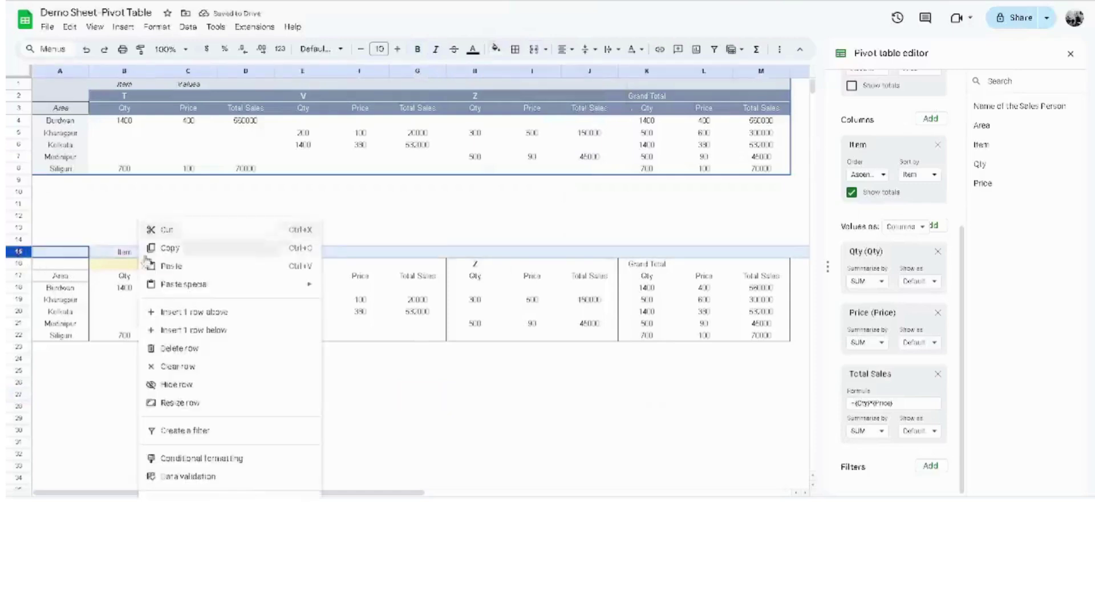
{"action": "left_click", "coordinate": [186, 349]}
{"action": "left_click", "coordinate": [270, 396]}
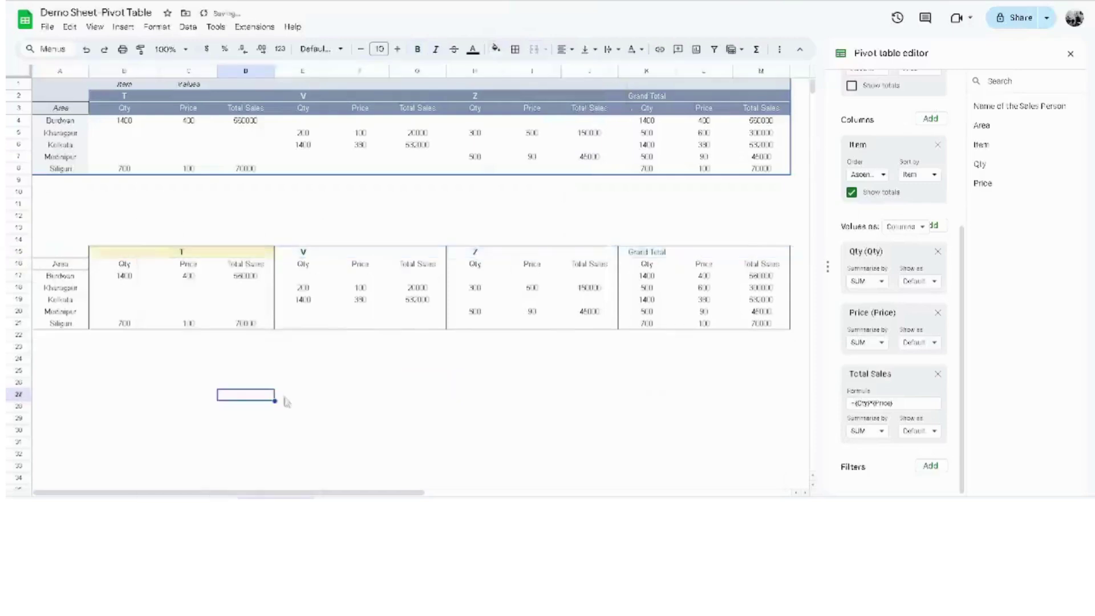
- Add an outer border around the merged T header in B15:D15
{"action": "left_click", "coordinate": [116, 256]}
{"action": "left_click", "coordinate": [515, 49]}
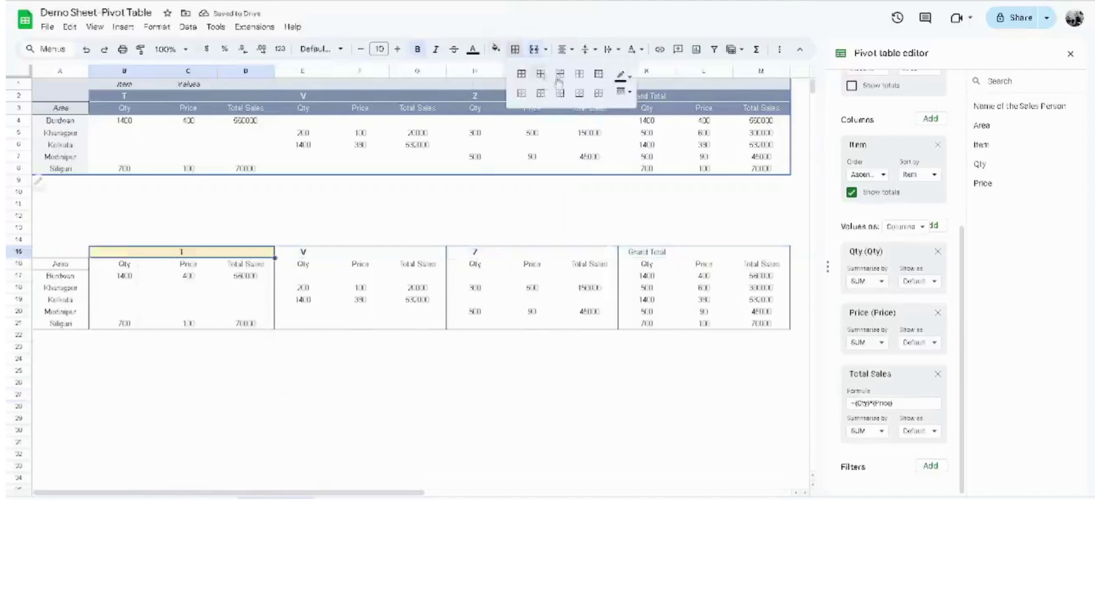
{"action": "left_click", "coordinate": [598, 74]}
{"action": "left_click", "coordinate": [255, 386]}
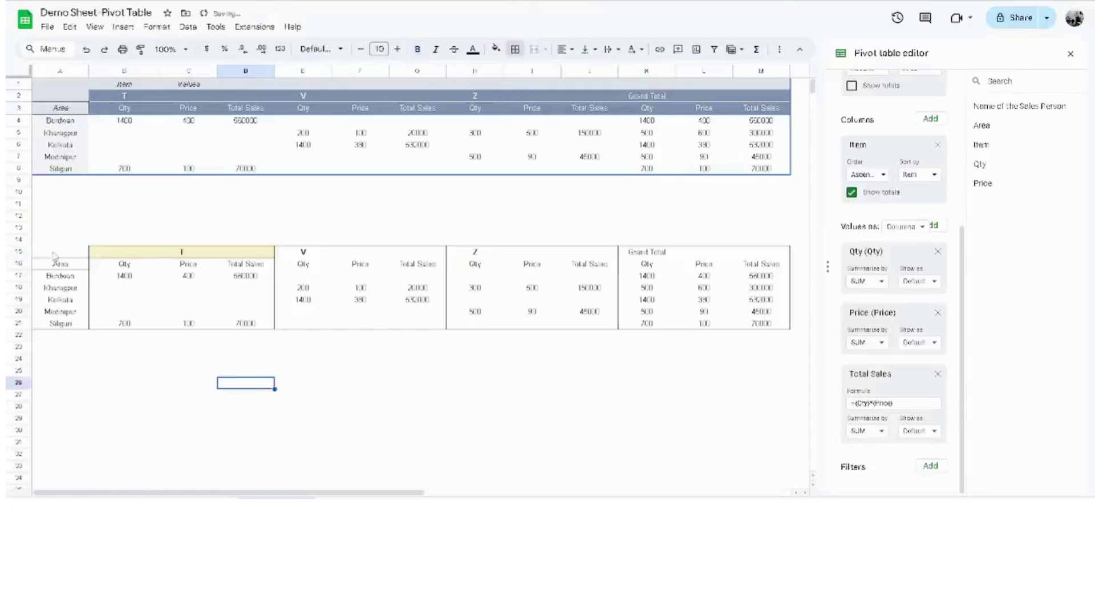
- Merge the Area header with the blank cell above it across A15:A16
{"action": "left_click_drag", "start_coordinate": [53, 255], "coordinate": [60, 265]}
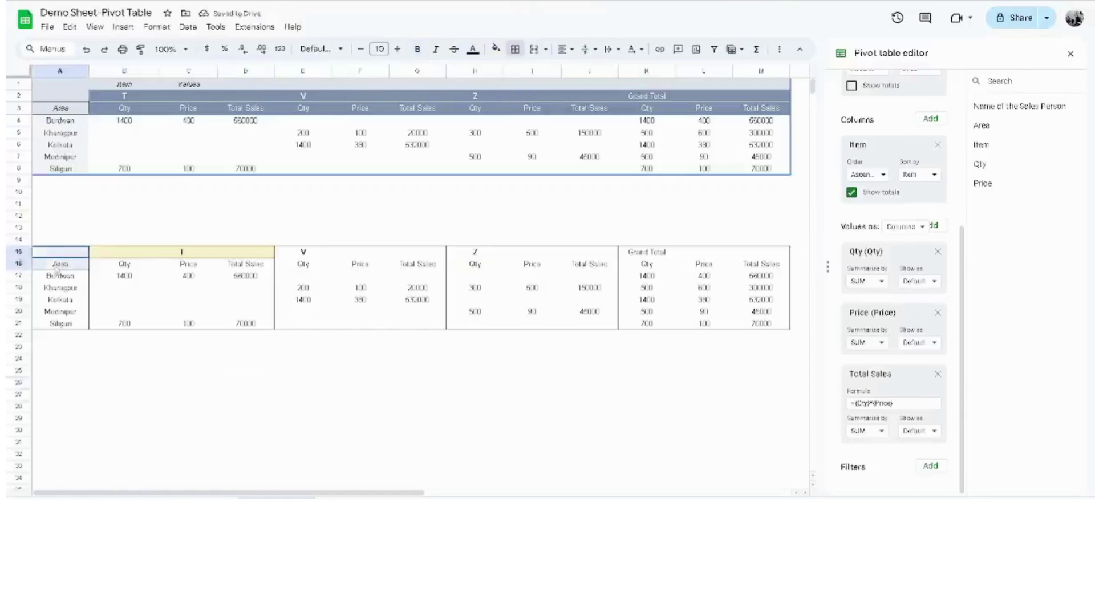
{"action": "left_click", "coordinate": [534, 49]}
{"action": "left_click", "coordinate": [219, 363]}
- Make the merged Area header bold and fill it light orange
{"action": "left_click", "coordinate": [85, 262]}
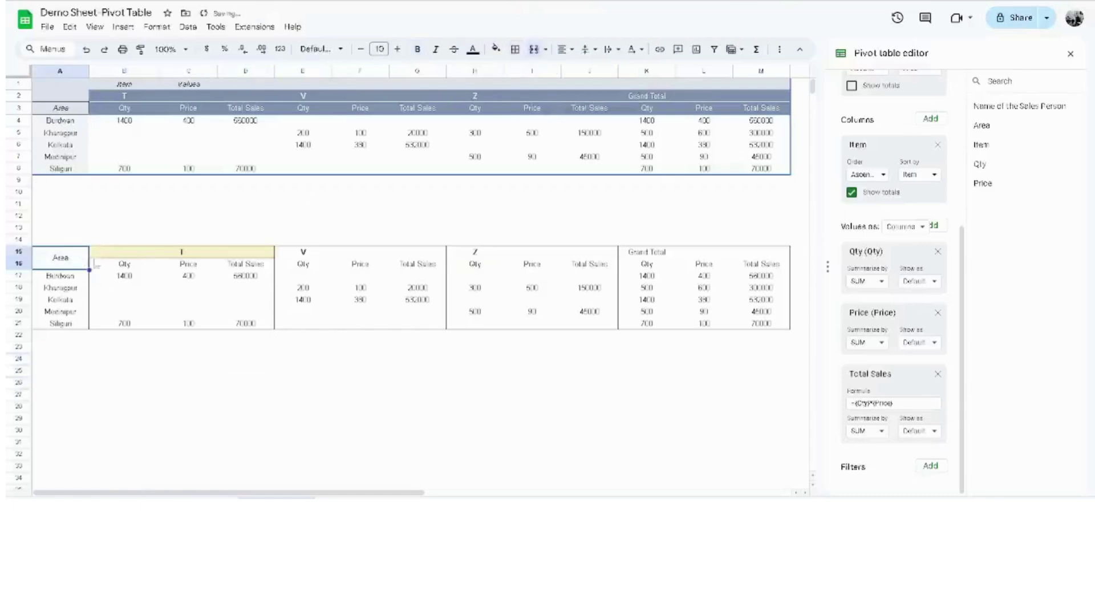
{"action": "key", "text": "ctrl+b"}
{"action": "left_click", "coordinate": [495, 50]}
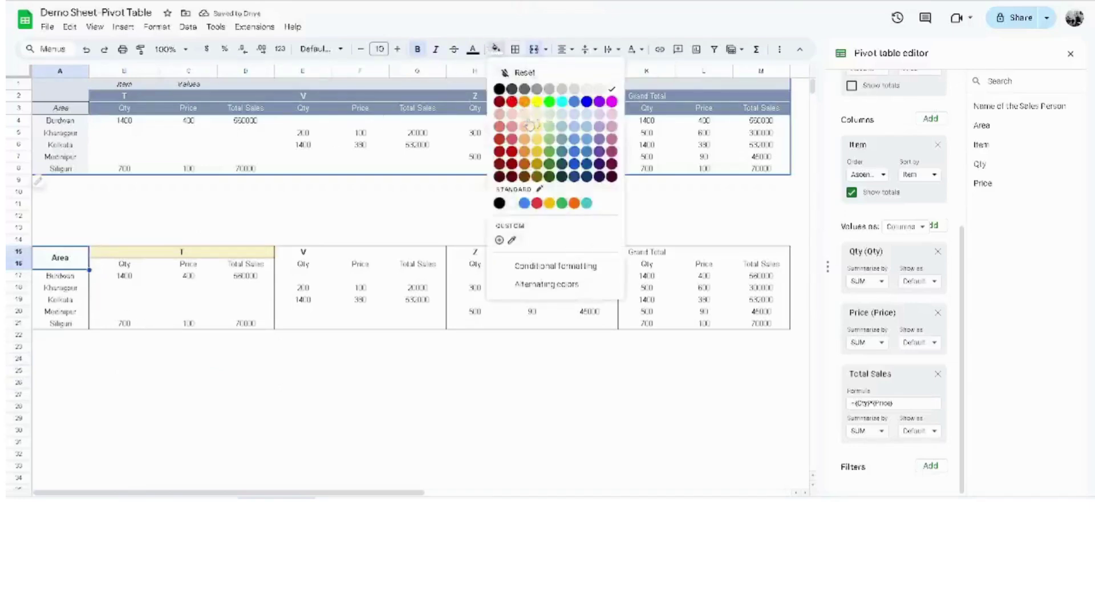
{"action": "left_click", "coordinate": [525, 115]}
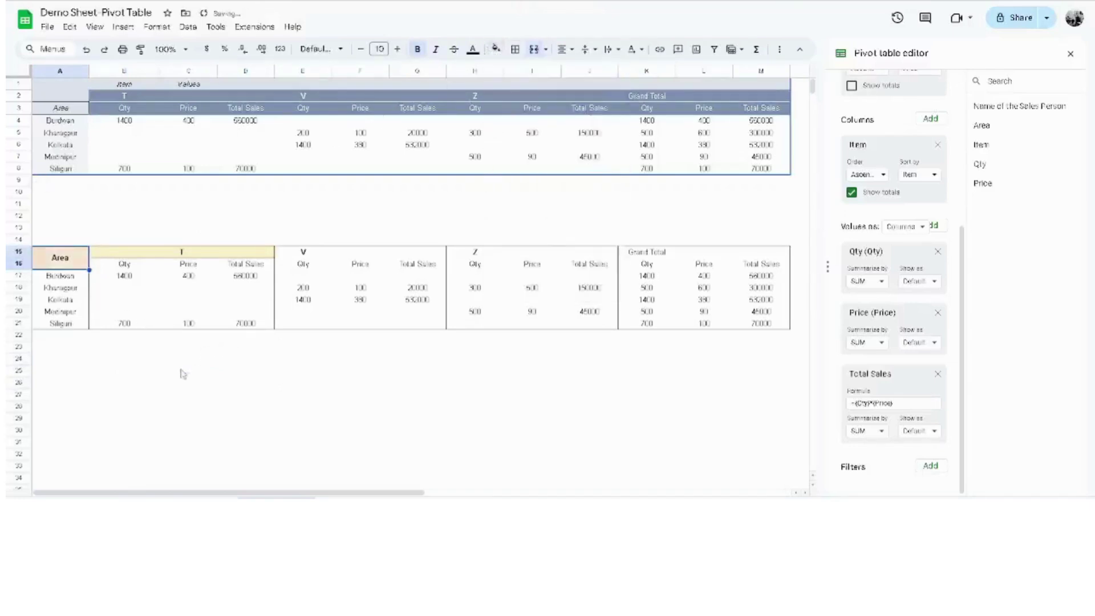
{"action": "left_click", "coordinate": [184, 374]}
- Apply all borders to the area names in A17:A21
{"action": "left_click_drag", "start_coordinate": [75, 279], "coordinate": [76, 323]}
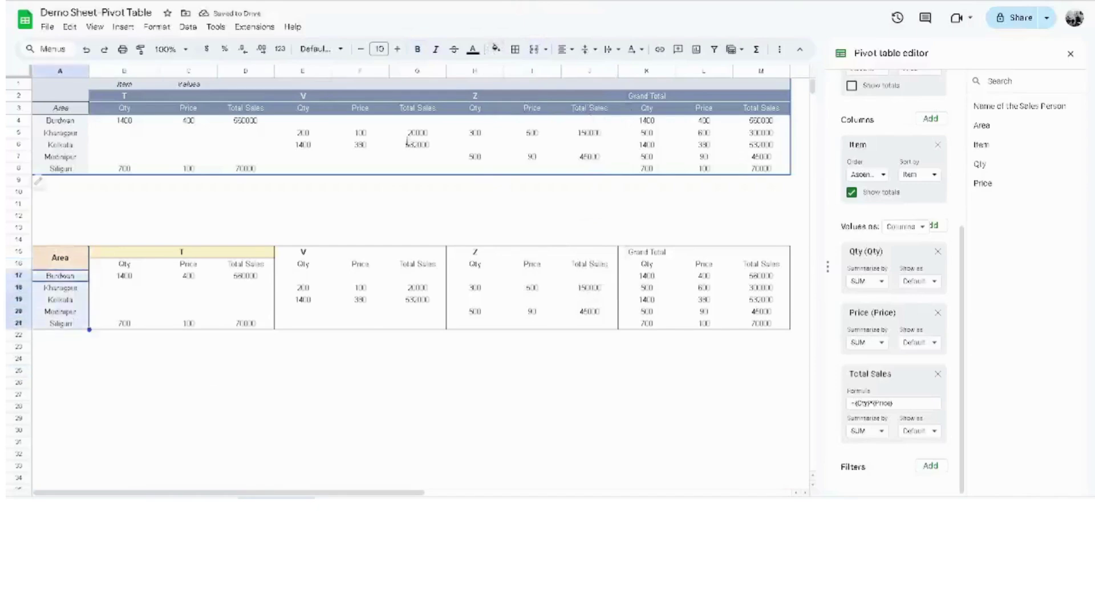
{"action": "left_click", "coordinate": [514, 49]}
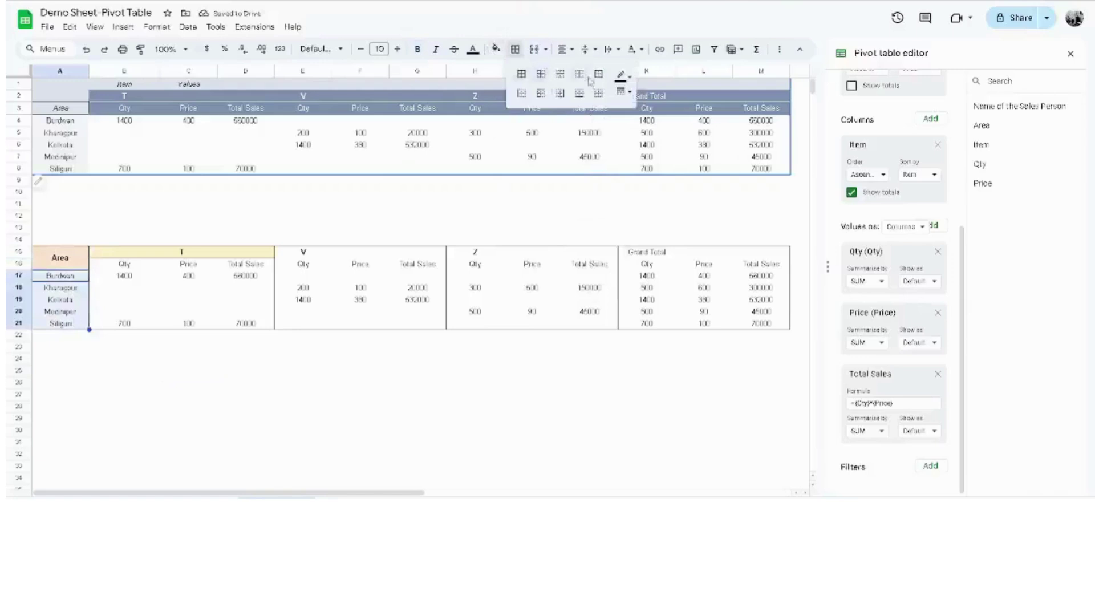
{"action": "left_click", "coordinate": [521, 74]}
{"action": "left_click", "coordinate": [204, 394]}
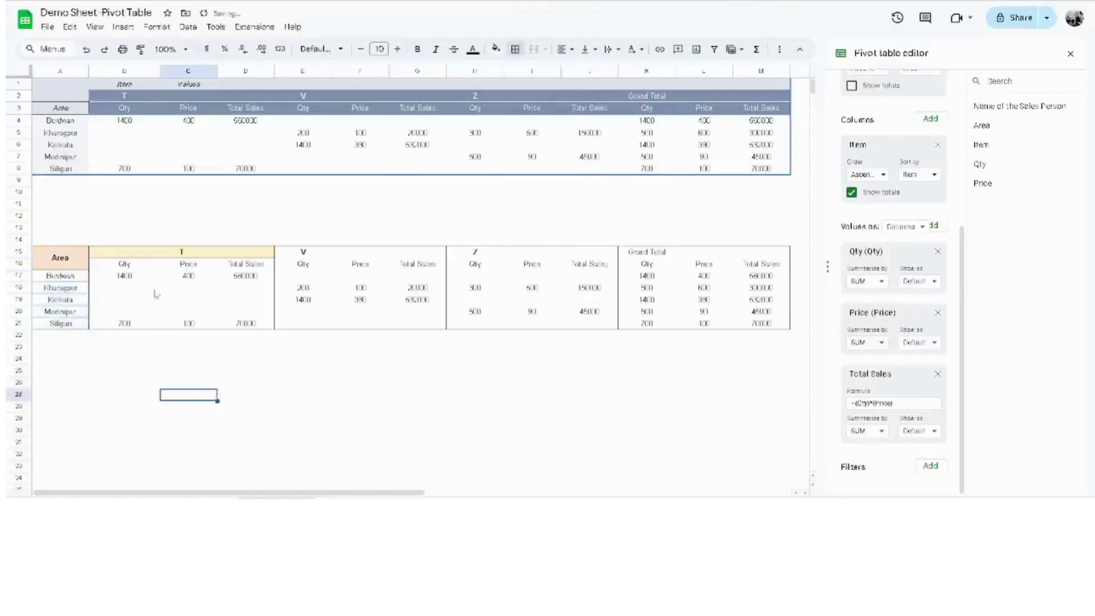
- Apply all borders to the T block's Qty, Price and Total Sales sub-headers in B16:D16
{"action": "left_click_drag", "start_coordinate": [109, 266], "coordinate": [251, 265]}
{"action": "left_click", "coordinate": [513, 49]}
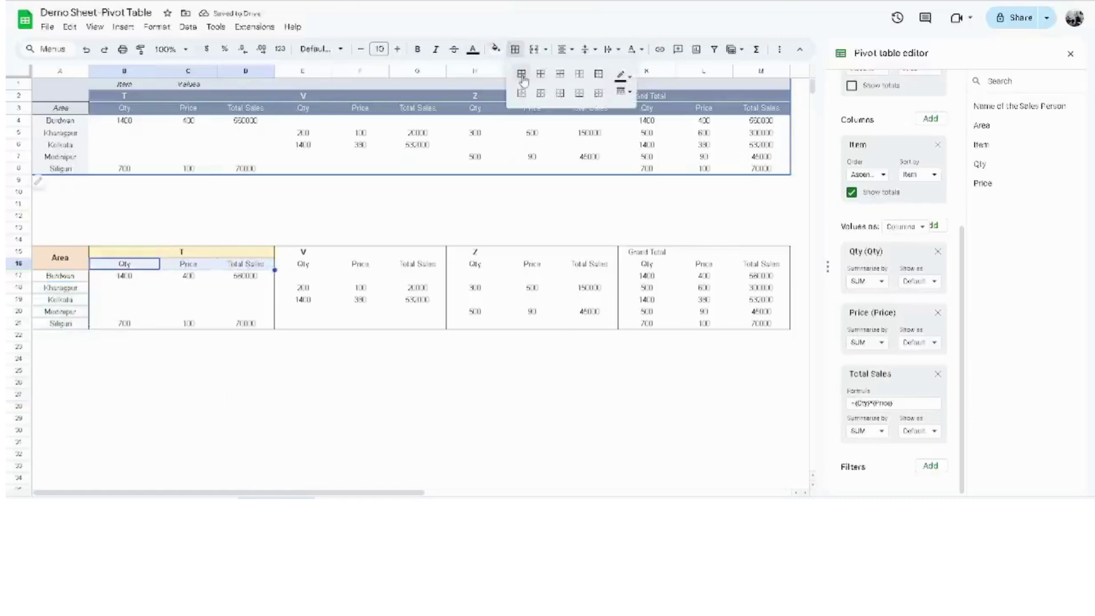
{"action": "left_click", "coordinate": [523, 80]}
{"action": "left_click", "coordinate": [339, 360]}
{"action": "left_click_drag", "start_coordinate": [294, 267], "coordinate": [414, 265]}
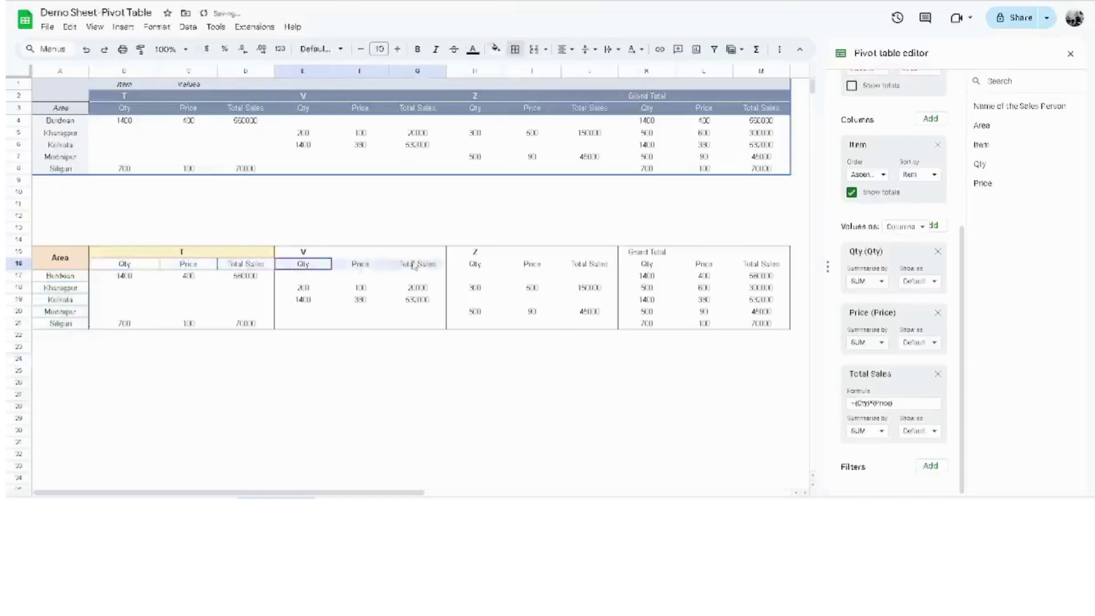
- Copy the T header's merged, coloured formatting onto the V header in E15:G15 with Paint format
{"action": "left_click", "coordinate": [167, 254]}
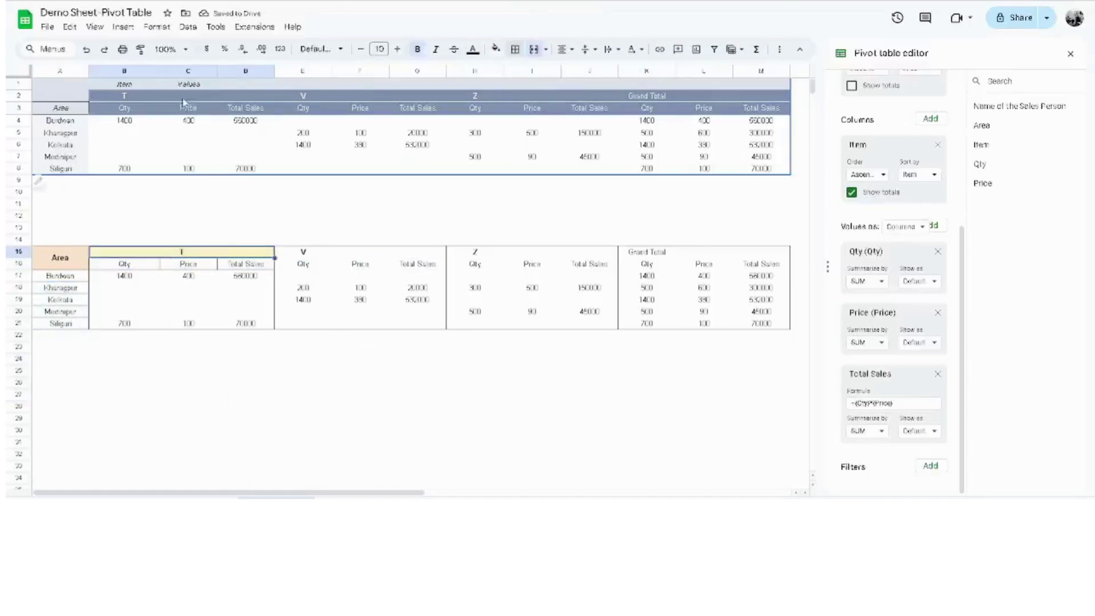
{"action": "left_click", "coordinate": [141, 49]}
{"action": "left_click", "coordinate": [283, 252]}
{"action": "left_click_drag", "start_coordinate": [283, 252], "coordinate": [439, 253]}
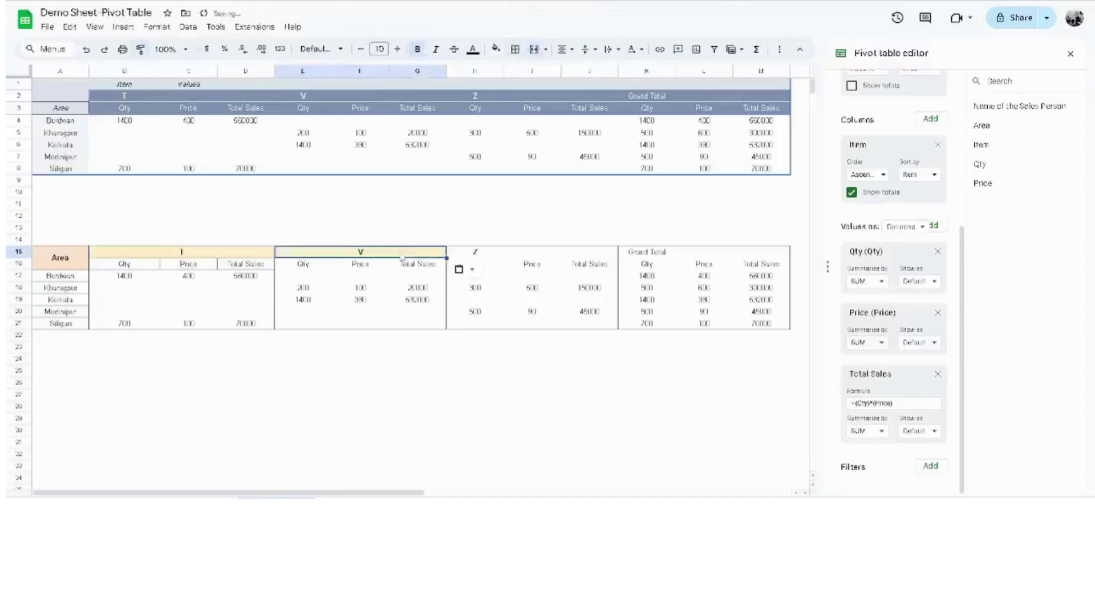
- Paint the same header formatting onto the Z header H15:J15 and the Grand Total header K15:M15
{"action": "left_click", "coordinate": [140, 49]}
{"action": "left_click", "coordinate": [463, 255]}
{"action": "mouse_move", "coordinate": [509, 261]}
{"action": "left_mouse_down"}
{"action": "mouse_move", "coordinate": [799, 246]}
{"action": "mouse_move", "coordinate": [782, 250]}
{"action": "left_mouse_up"}
{"action": "left_click", "coordinate": [140, 50]}
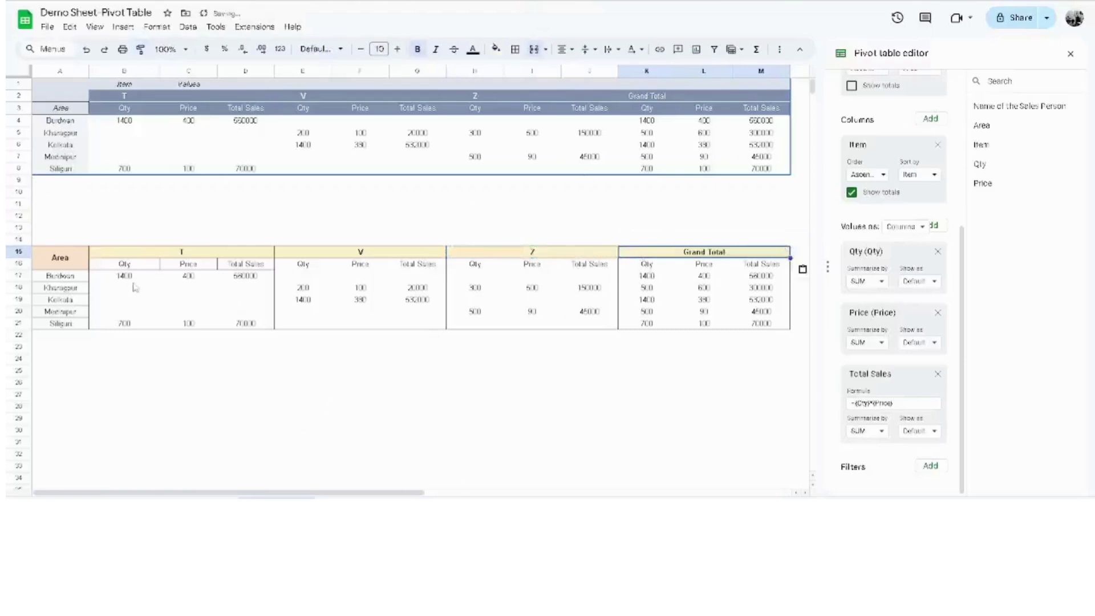
- Apply all borders to the V, Z and Grand Total sub-headers in E16:M16
{"action": "left_click_drag", "start_coordinate": [299, 264], "coordinate": [761, 264]}
{"action": "left_click", "coordinate": [515, 49]}
{"action": "left_click", "coordinate": [521, 74]}
{"action": "left_click", "coordinate": [514, 50]}
{"action": "left_click", "coordinate": [521, 74]}
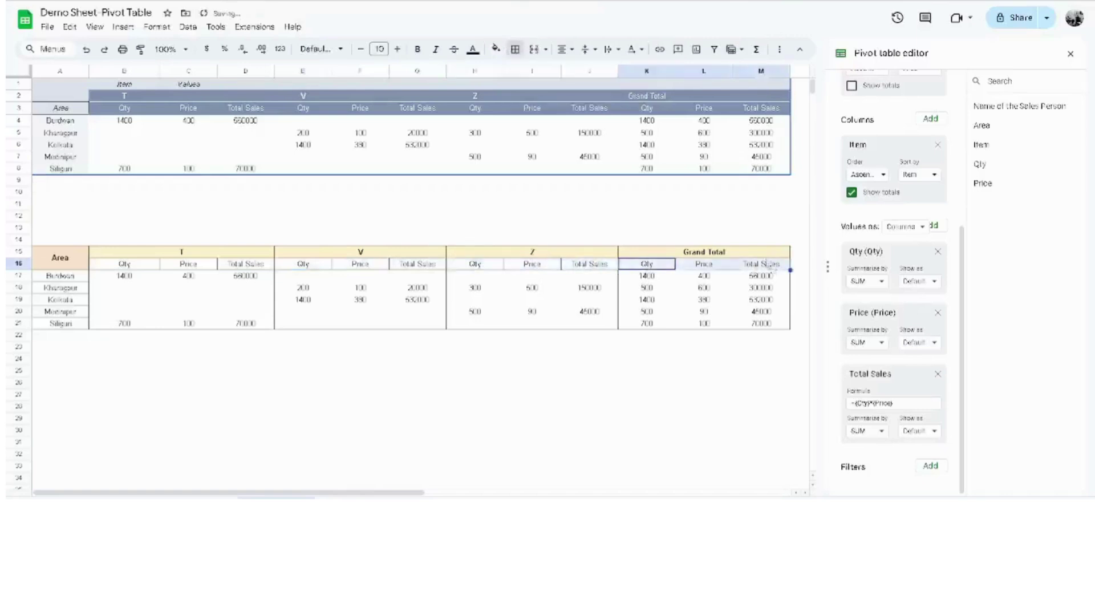
{"action": "left_click", "coordinate": [515, 49]}
{"action": "left_click", "coordinate": [521, 74]}
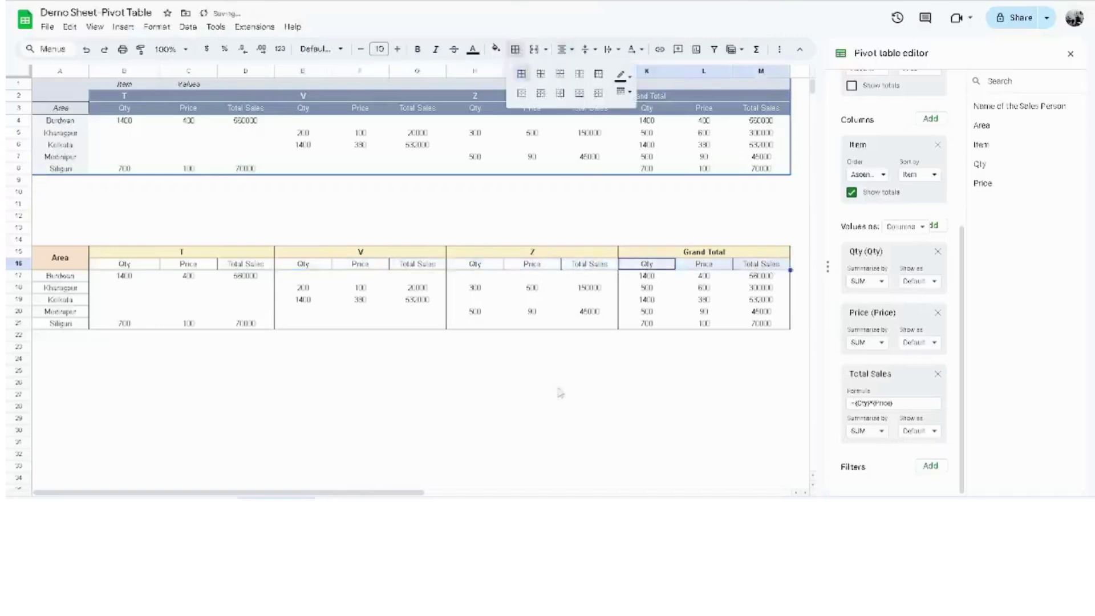
{"action": "left_click", "coordinate": [535, 459]}
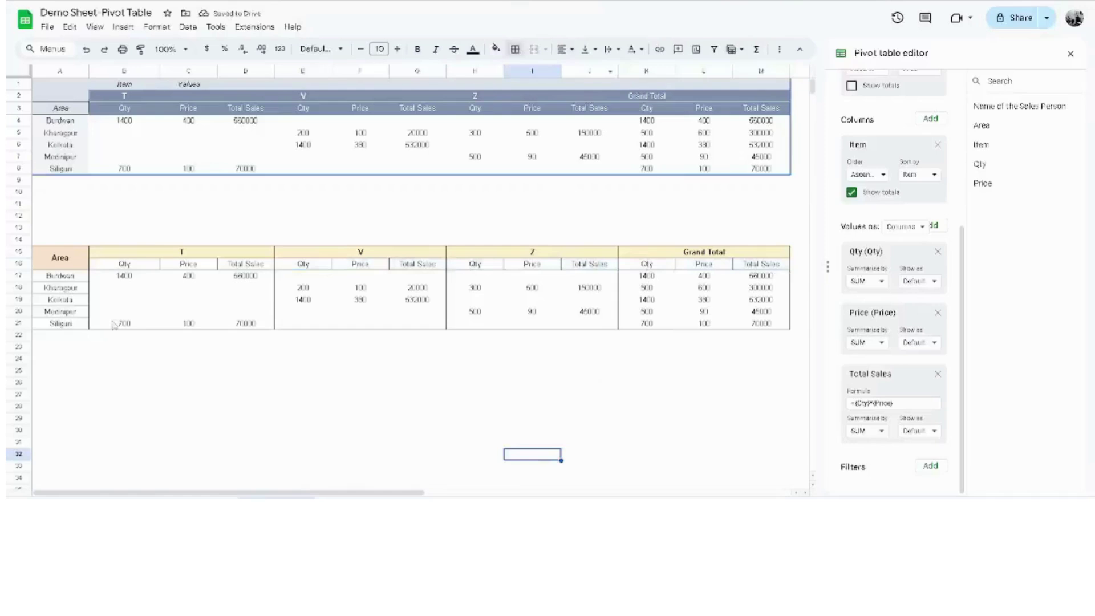
- Apply all borders to the T values in B17:D21 and the V values in E17:G21
{"action": "left_click_drag", "start_coordinate": [103, 280], "coordinate": [251, 326]}
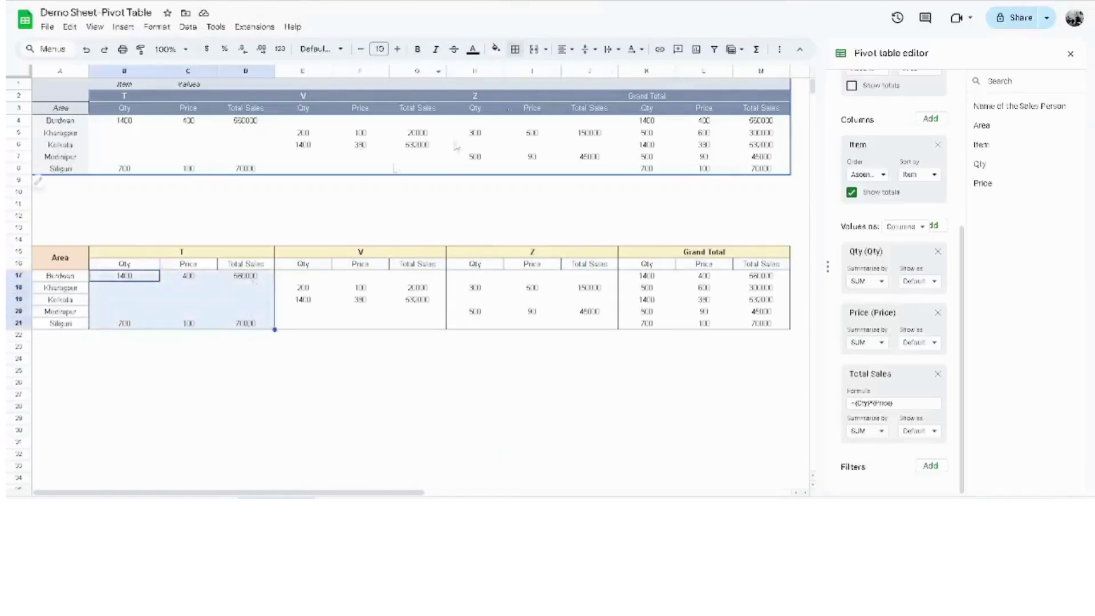
{"action": "left_click", "coordinate": [515, 49]}
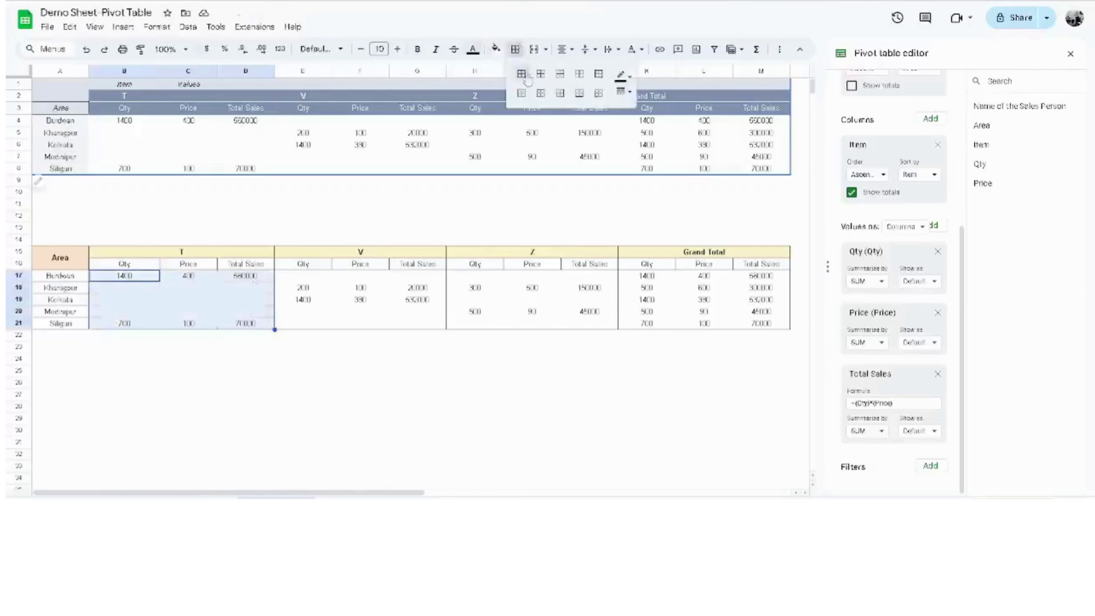
{"action": "left_click", "coordinate": [522, 73]}
{"action": "left_click", "coordinate": [320, 372]}
{"action": "left_click_drag", "start_coordinate": [297, 276], "coordinate": [435, 324]}
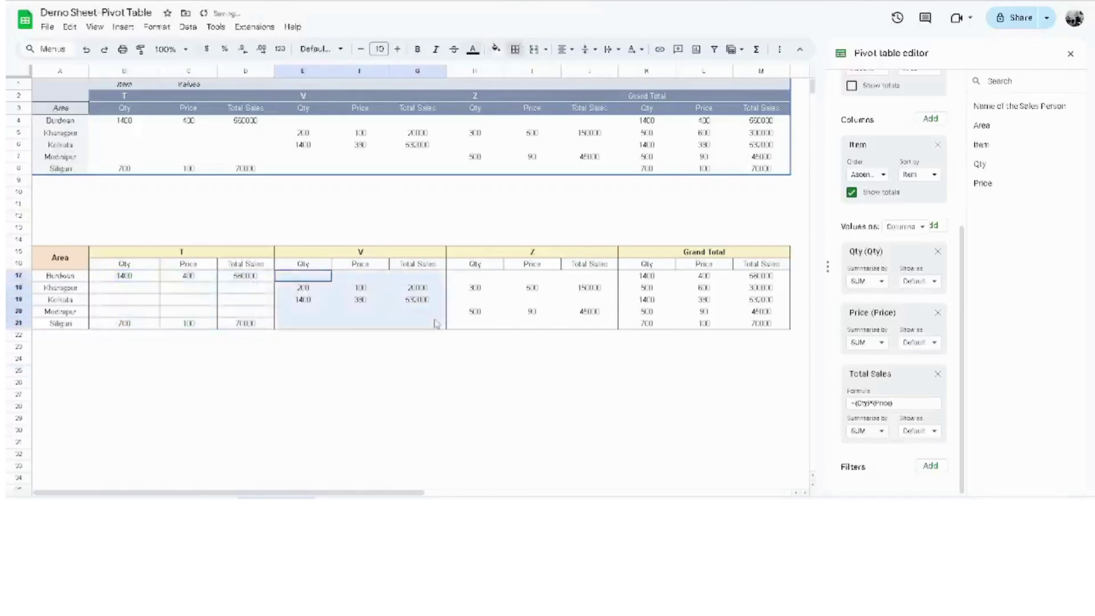
{"action": "left_click", "coordinate": [515, 49]}
{"action": "left_click", "coordinate": [521, 73]}
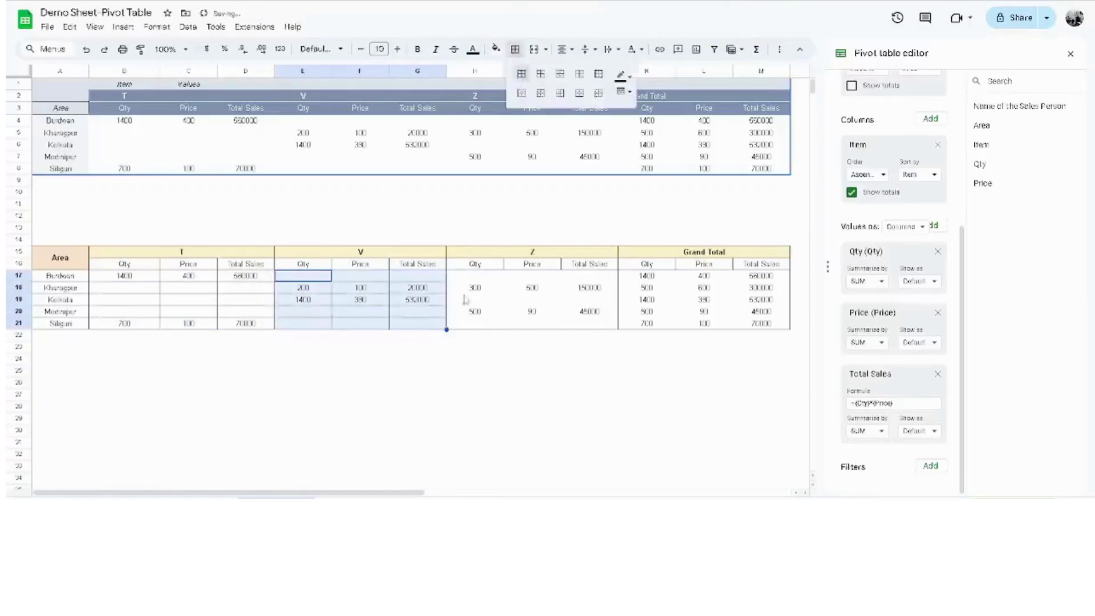
- Apply all borders to the Z block's values in H17:J21
{"action": "left_click_drag", "start_coordinate": [475, 277], "coordinate": [605, 323]}
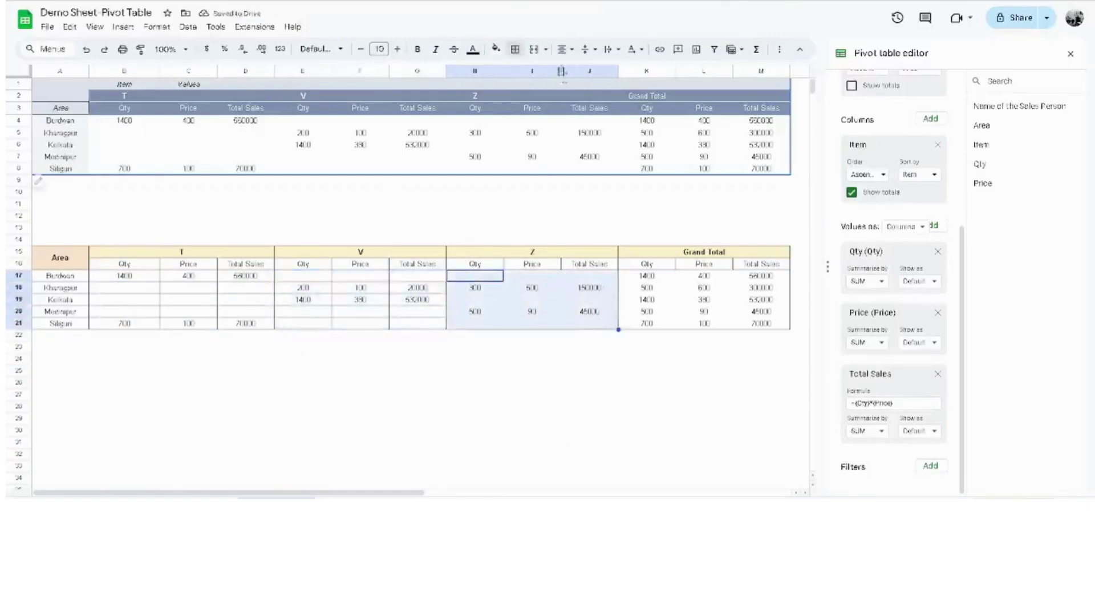
{"action": "left_click", "coordinate": [515, 49]}
{"action": "left_click", "coordinate": [521, 74]}
{"action": "left_click", "coordinate": [487, 394]}
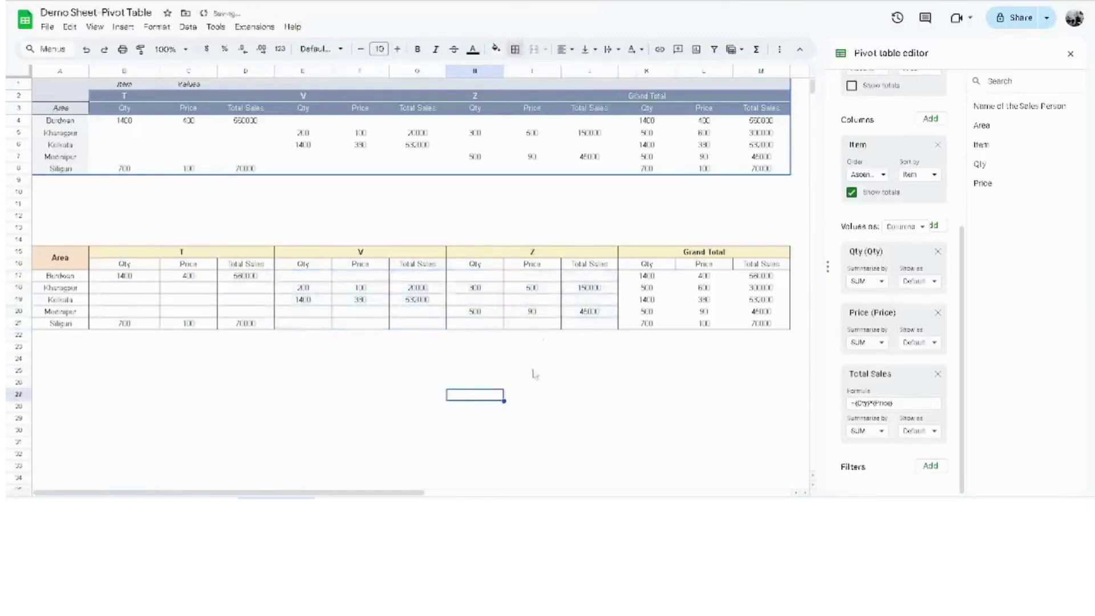
- Fill the T sub-headers B16:D16 light red and the V sub-headers E16:G16 light red berry
{"action": "left_click_drag", "start_coordinate": [140, 266], "coordinate": [251, 264]}
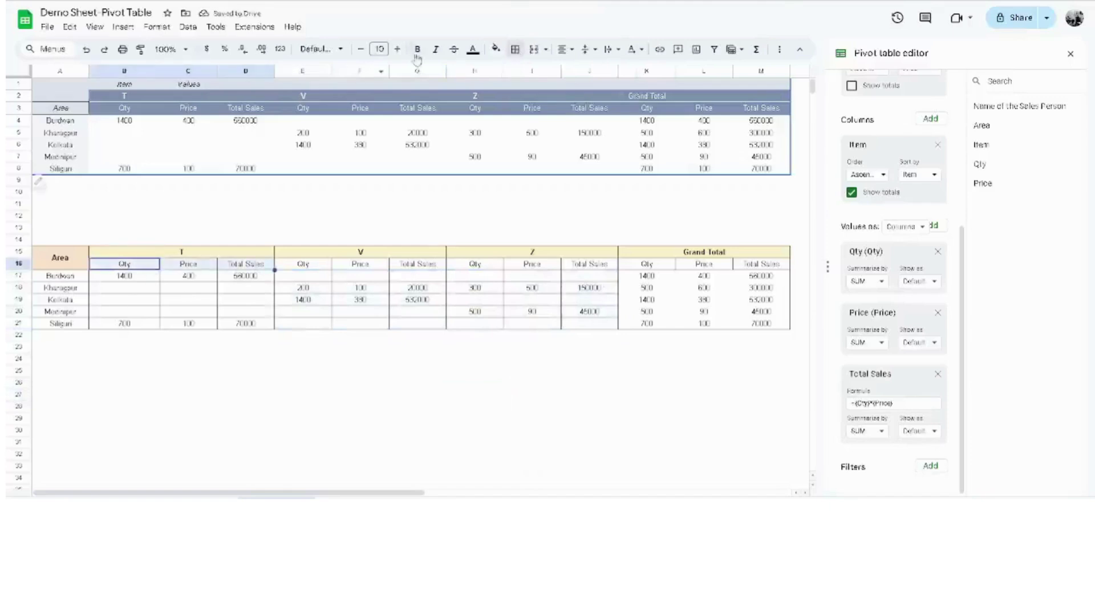
{"action": "left_click", "coordinate": [496, 49]}
{"action": "left_click", "coordinate": [515, 131]}
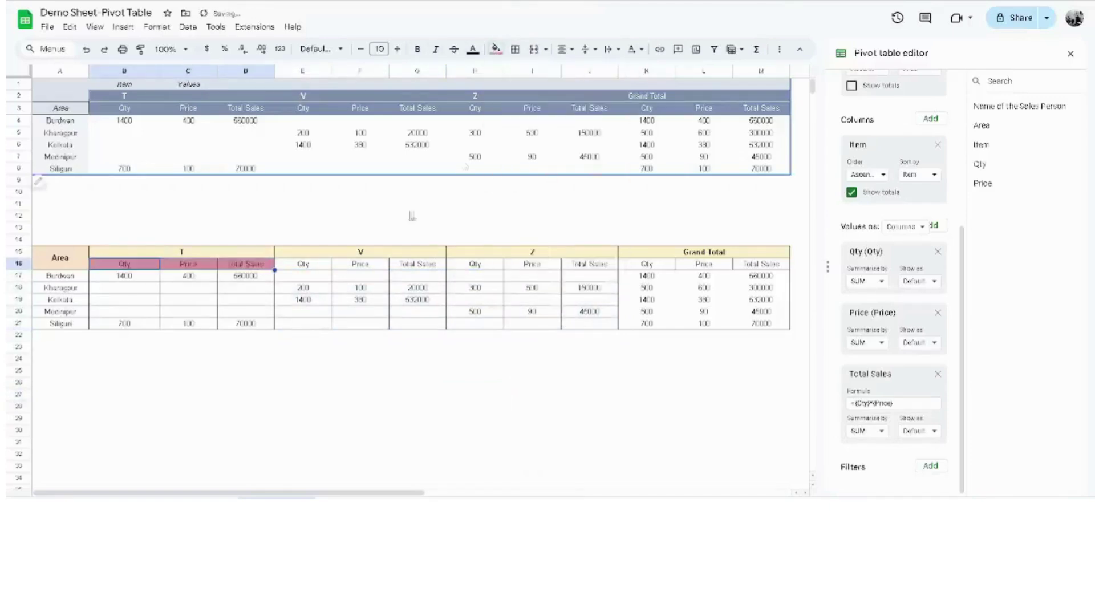
{"action": "left_click_drag", "start_coordinate": [323, 266], "coordinate": [421, 264]}
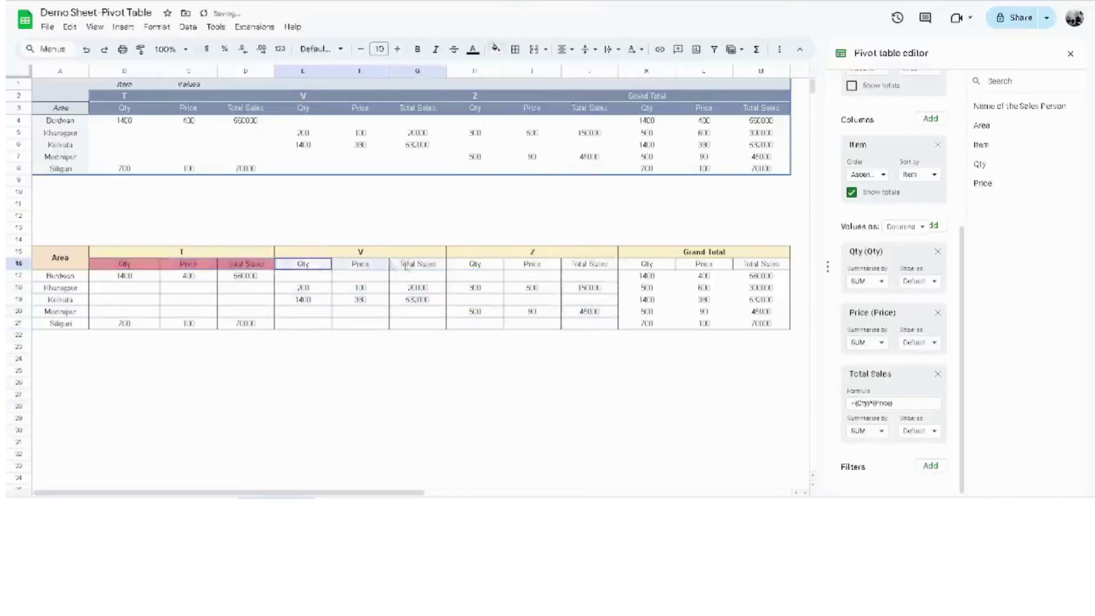
{"action": "left_click", "coordinate": [496, 49]}
{"action": "left_click", "coordinate": [501, 114]}
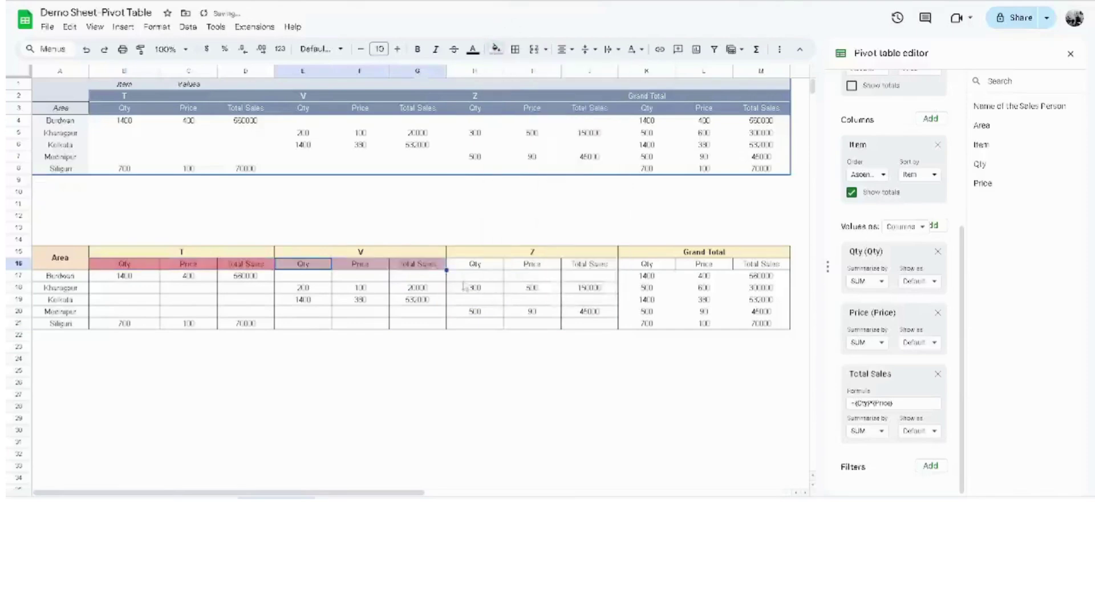
- Fill the Z block's sub-headers in H16:J16 light orange
{"action": "left_click_drag", "start_coordinate": [474, 264], "coordinate": [589, 264]}
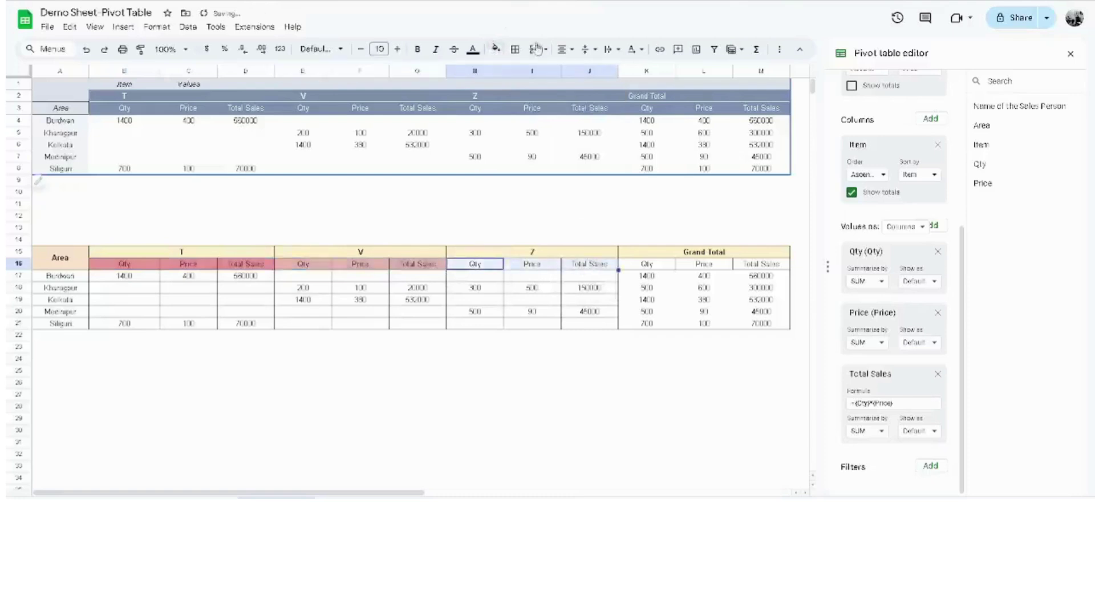
{"action": "left_click", "coordinate": [495, 49]}
{"action": "left_click", "coordinate": [523, 122]}
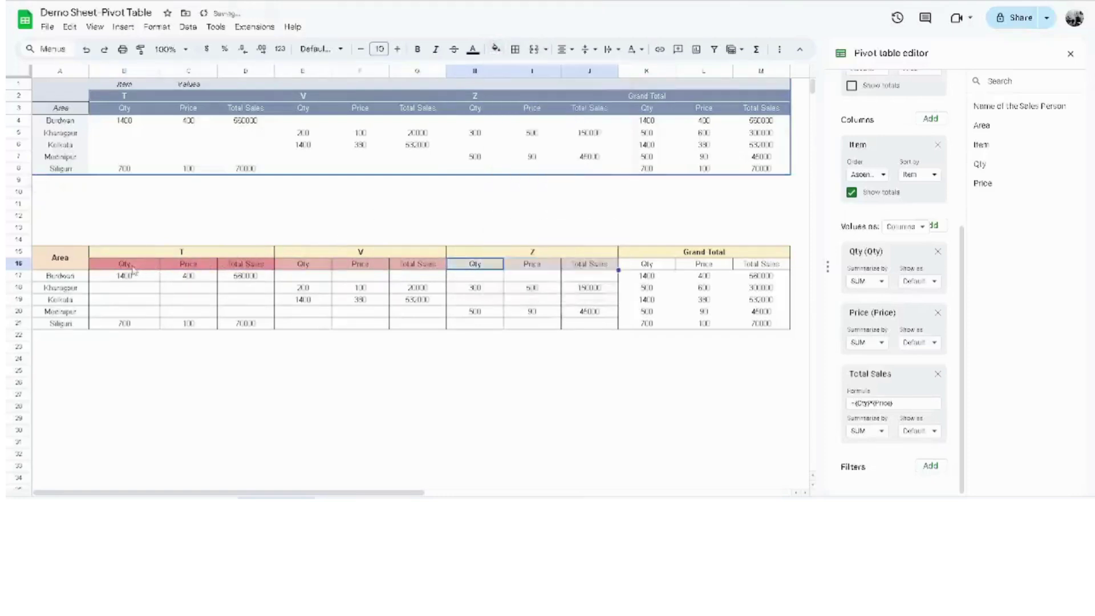
- Make the Qty, Price and Total Sales sub-headers of the T, V and Z blocks in B16:J16 bold
{"action": "left_click_drag", "start_coordinate": [132, 266], "coordinate": [761, 265]}
{"action": "left_click", "coordinate": [418, 49]}
{"action": "left_click", "coordinate": [418, 49]}
{"action": "left_click", "coordinate": [417, 49]}
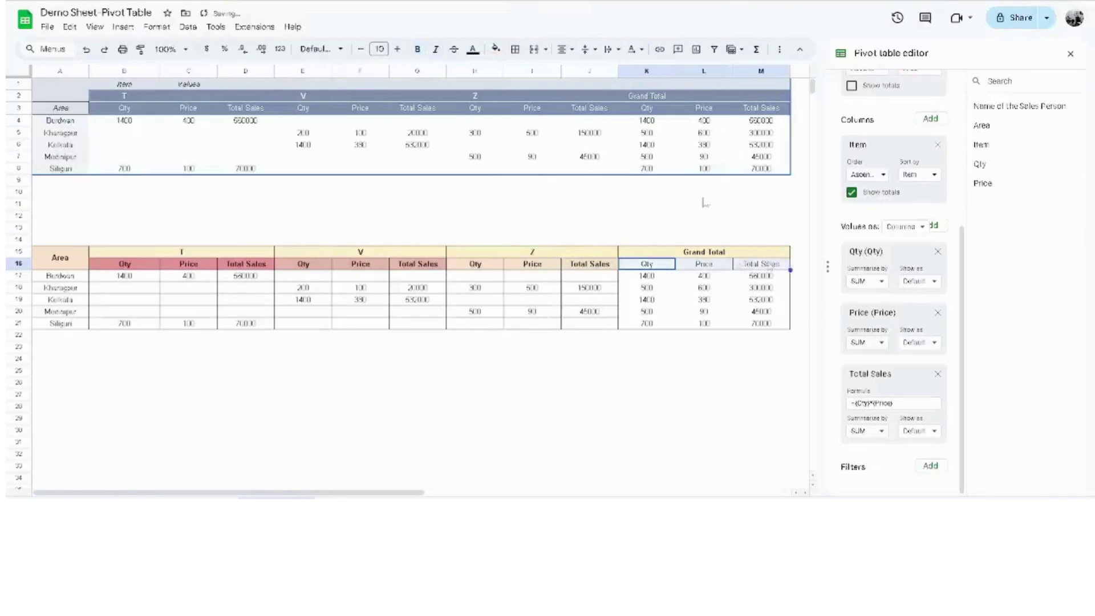
- Make the Grand Total sub-headers in K16:M16 bold and fill them gray
{"action": "key", "text": "ctrl+b"}
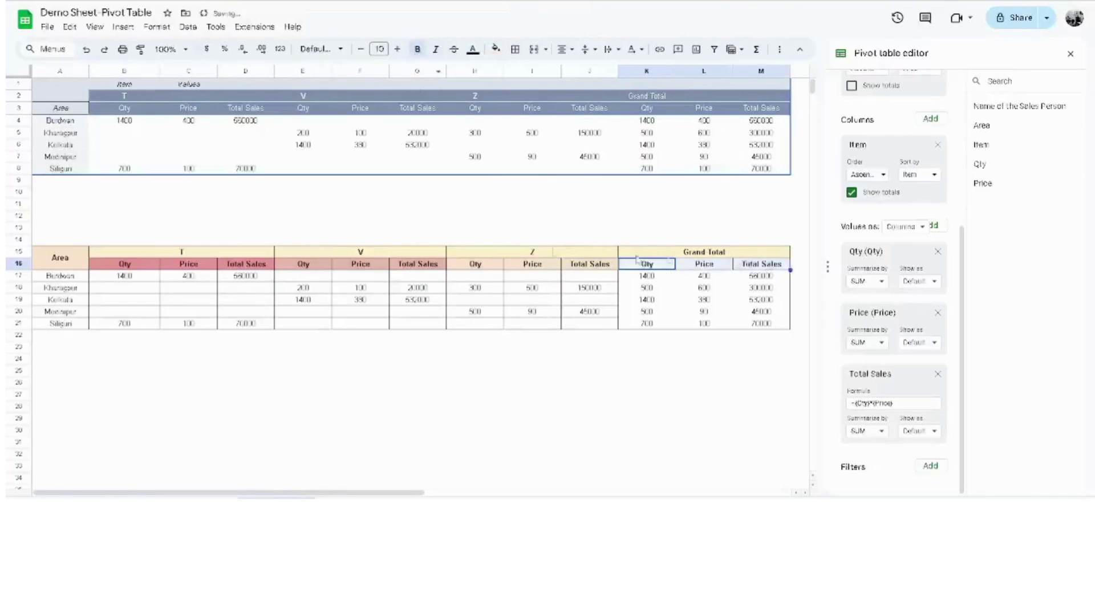
{"action": "left_click", "coordinate": [496, 49]}
{"action": "left_click", "coordinate": [573, 113]}
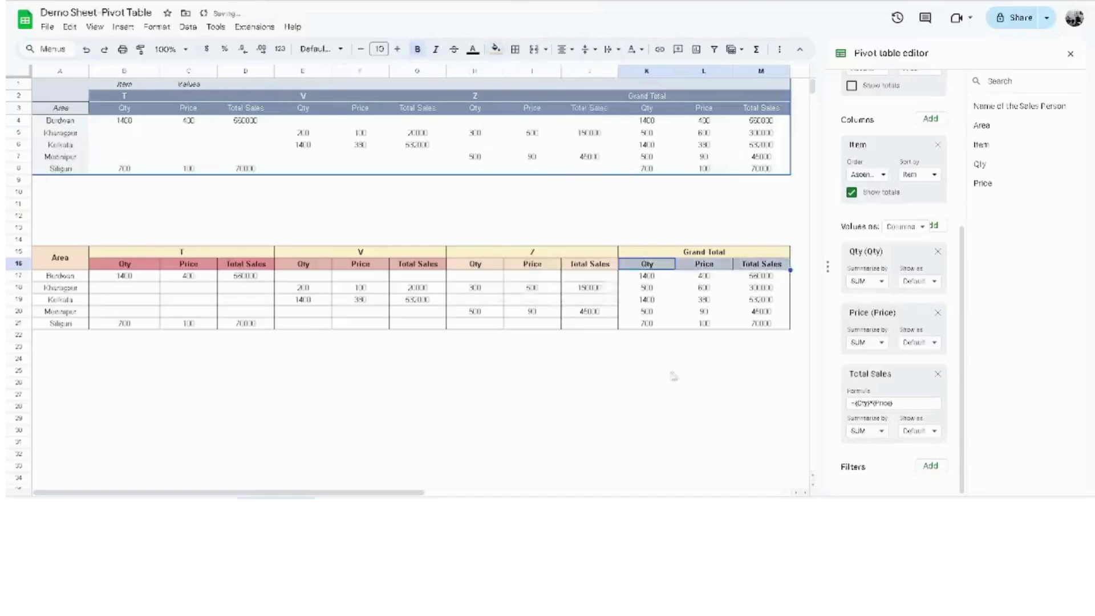
{"action": "left_click", "coordinate": [664, 372]}
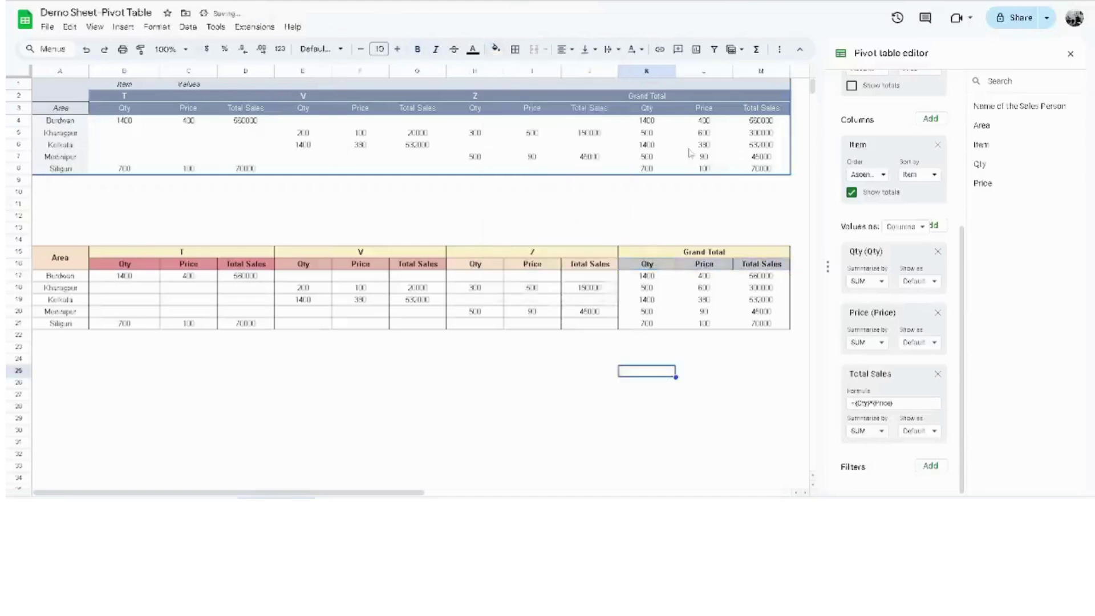
- Change the fill of the Grand Total sub-headers in K16:M16 to light green 2
{"action": "left_click_drag", "start_coordinate": [662, 266], "coordinate": [764, 265]}
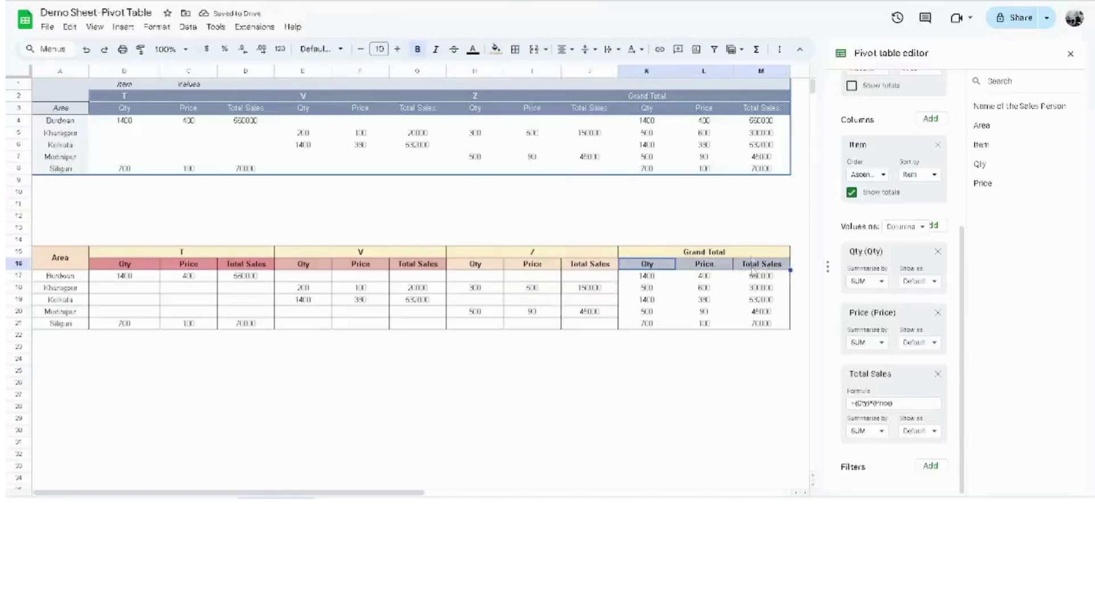
{"action": "left_click", "coordinate": [496, 49]}
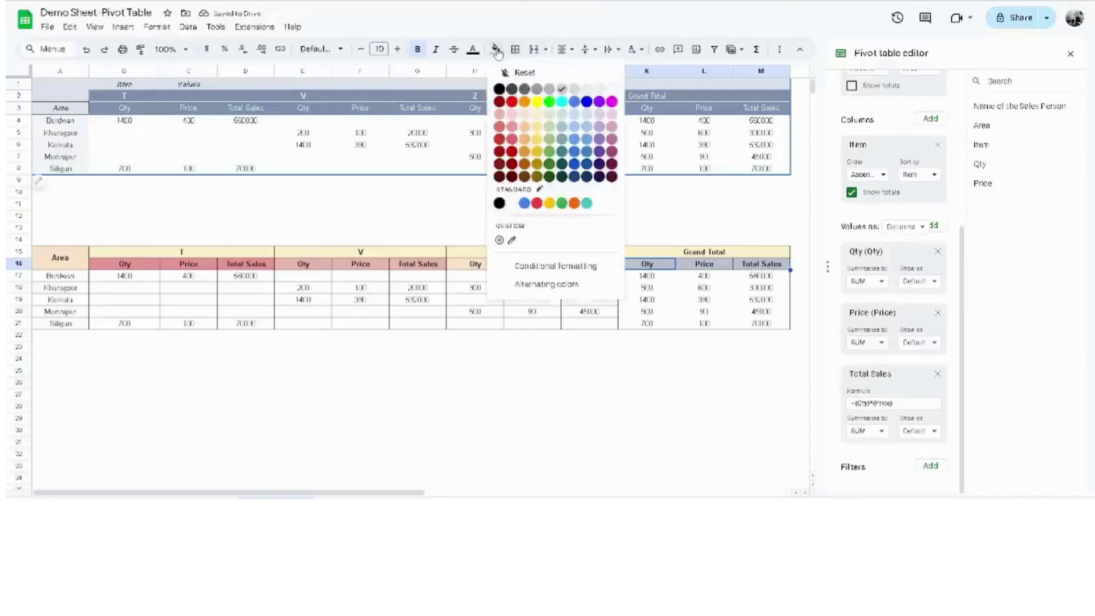
{"action": "left_click", "coordinate": [550, 127]}
{"action": "left_click", "coordinate": [651, 383]}
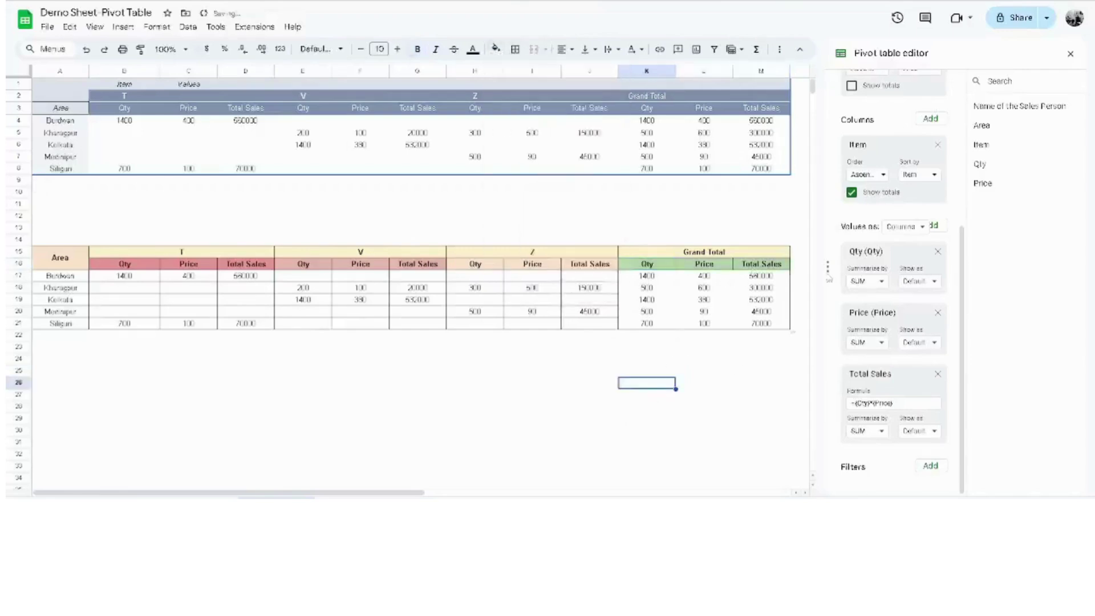
- Apply all borders to the Grand Total block's values in K17:M21
{"action": "left_click", "coordinate": [635, 278]}
{"action": "left_click_drag", "start_coordinate": [765, 292], "coordinate": [763, 330]}
{"action": "left_click", "coordinate": [515, 50]}
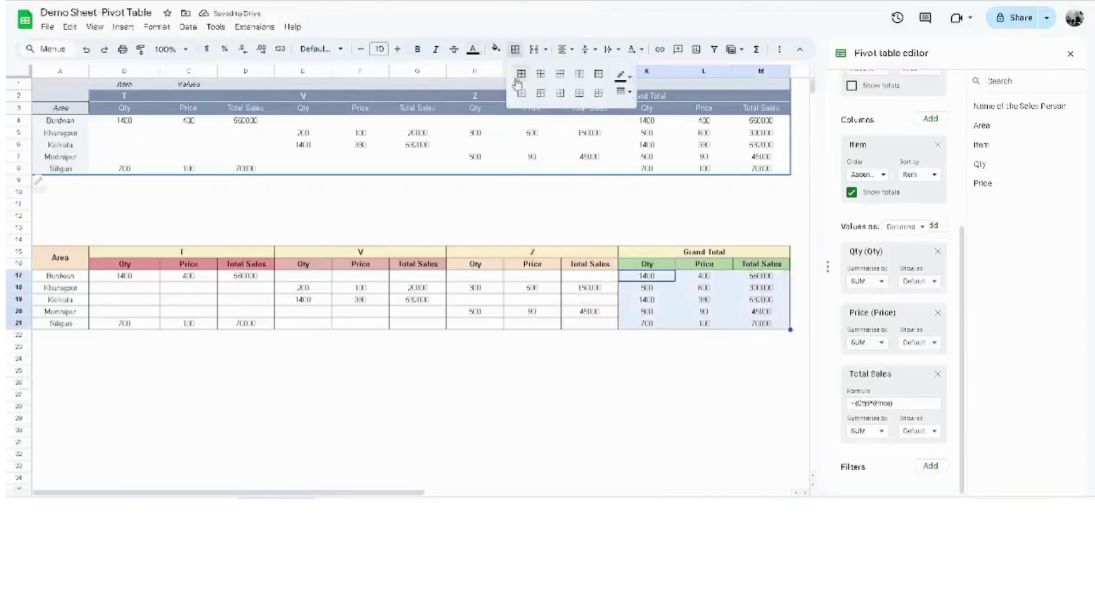
{"action": "left_click", "coordinate": [522, 74]}
{"action": "left_click", "coordinate": [667, 370]}
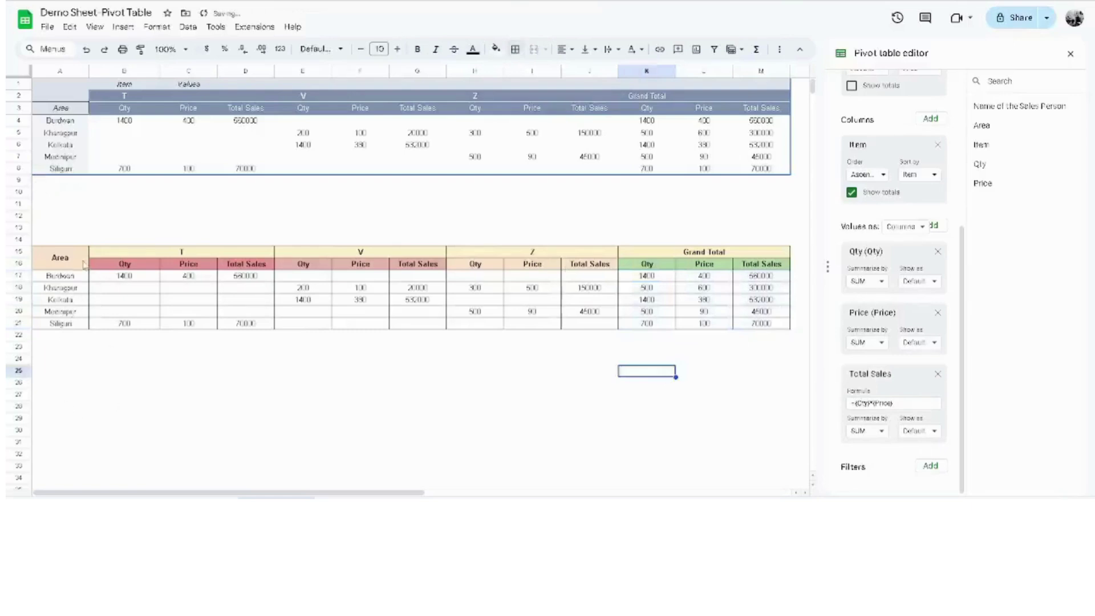
{"action": "left_click_drag", "start_coordinate": [80, 259], "coordinate": [764, 325]}
{"action": "left_click", "coordinate": [696, 396]}
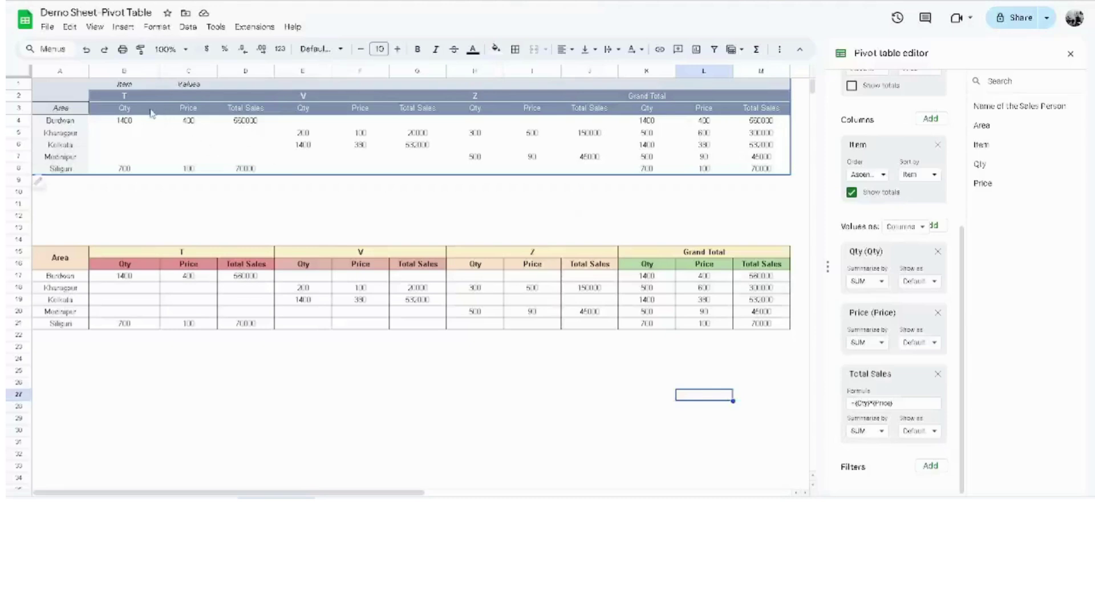
- Make the pivot table's Qty, Price and Total Sales sub-headers in B3:M3 bold
{"action": "left_click_drag", "start_coordinate": [154, 110], "coordinate": [777, 114]}
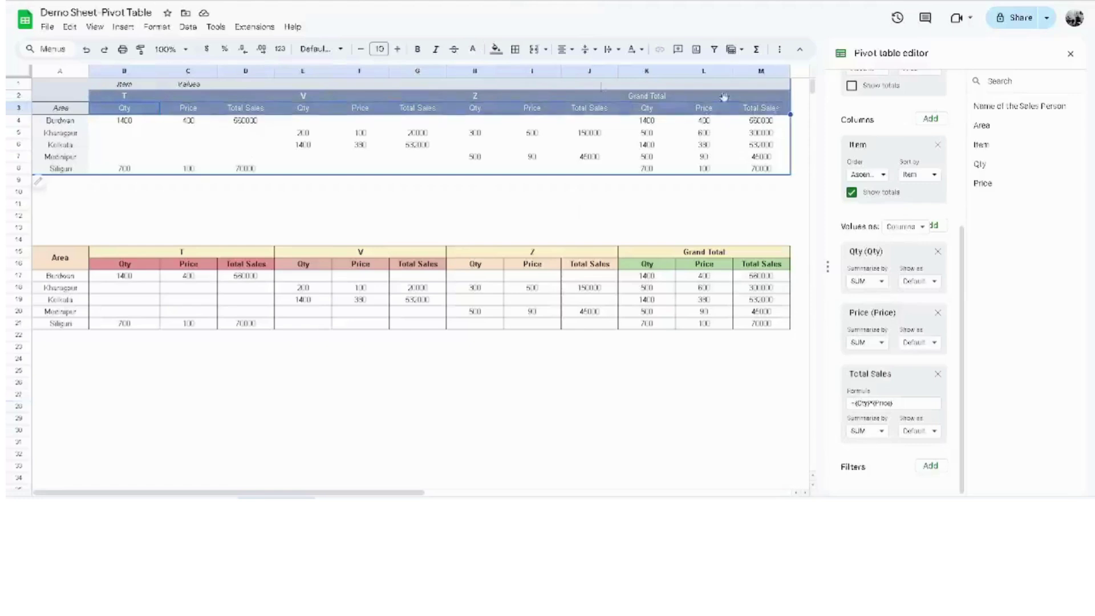
{"action": "left_click", "coordinate": [418, 50]}
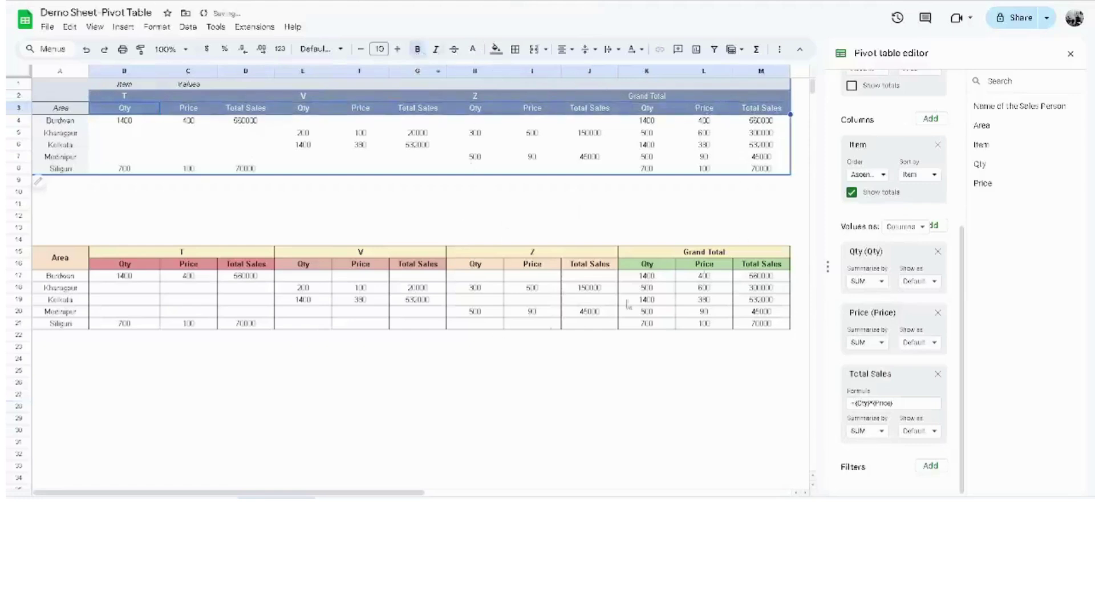